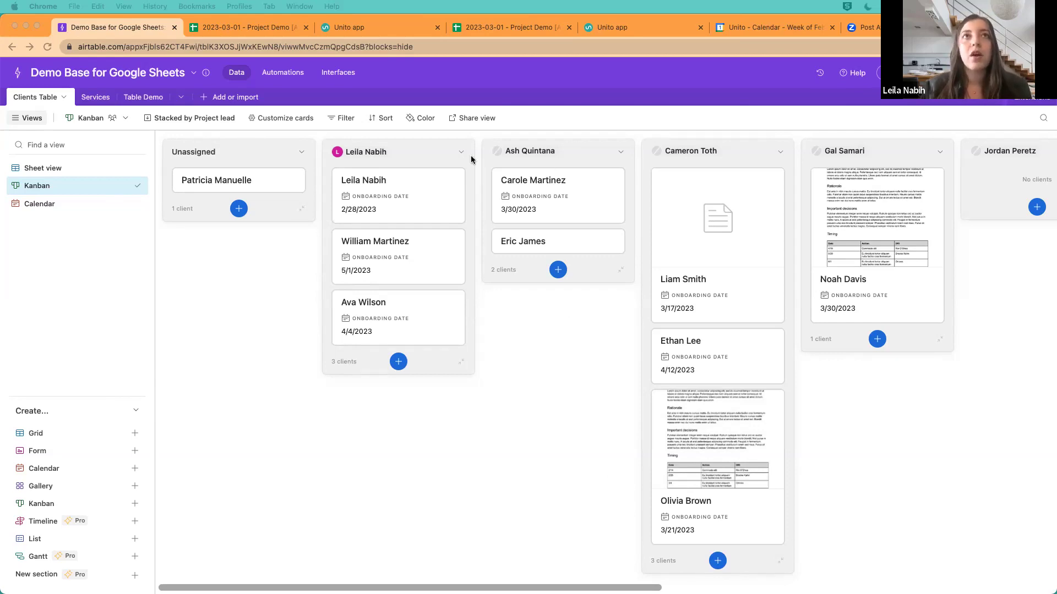
Step: Switch Airtable's Clients Table from Kanban to the Sheet view grid of 12 client records
left_click(46, 170)
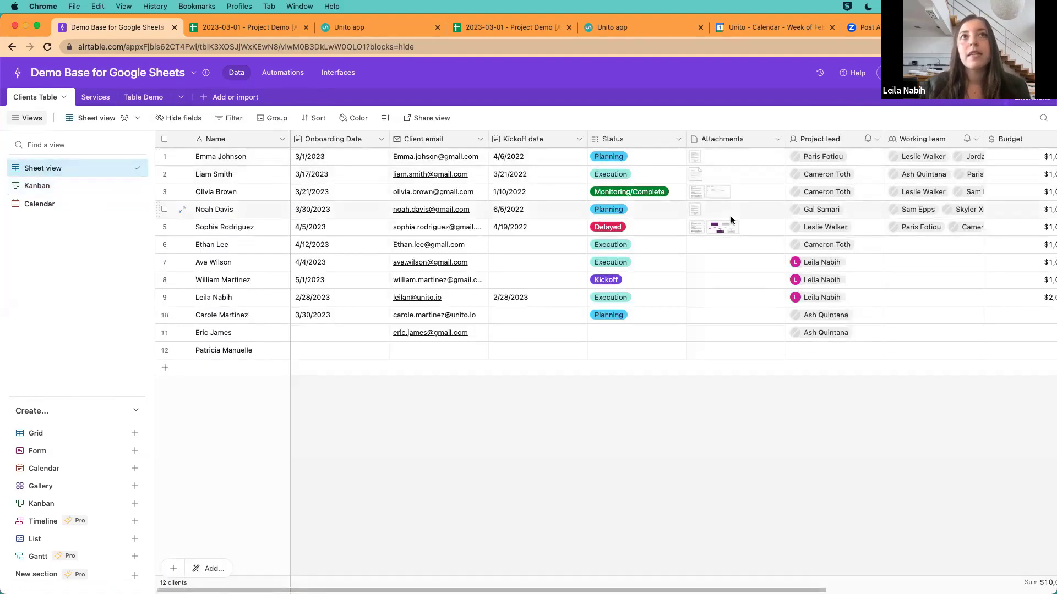
Step: Browse Airtable's field types down to Last modified time without adding a field, then go to the Project Demo spreadsheet
scroll(731, 216, "right", 10)
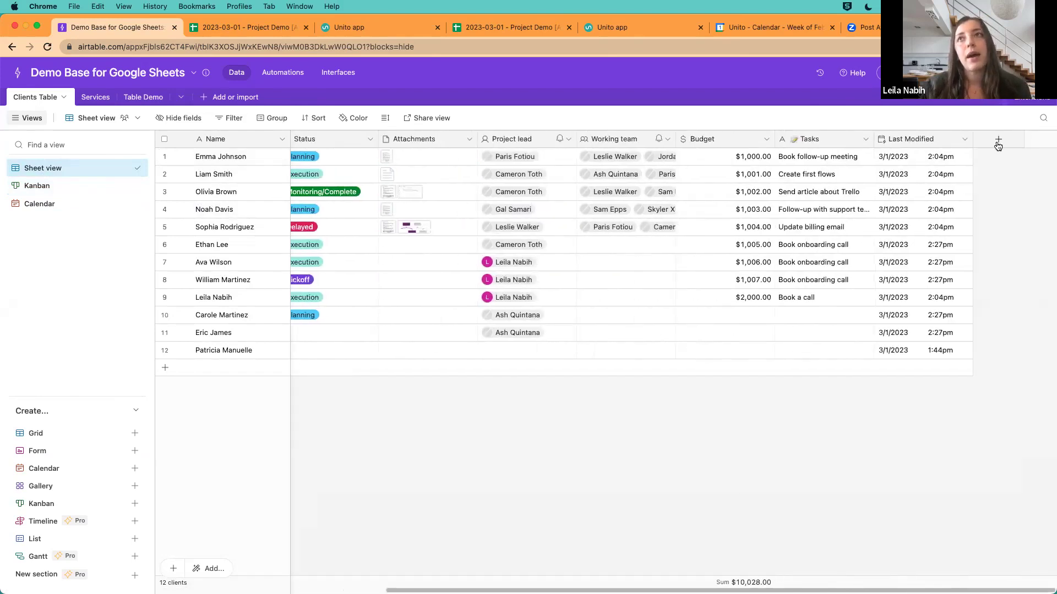
left_click(996, 139)
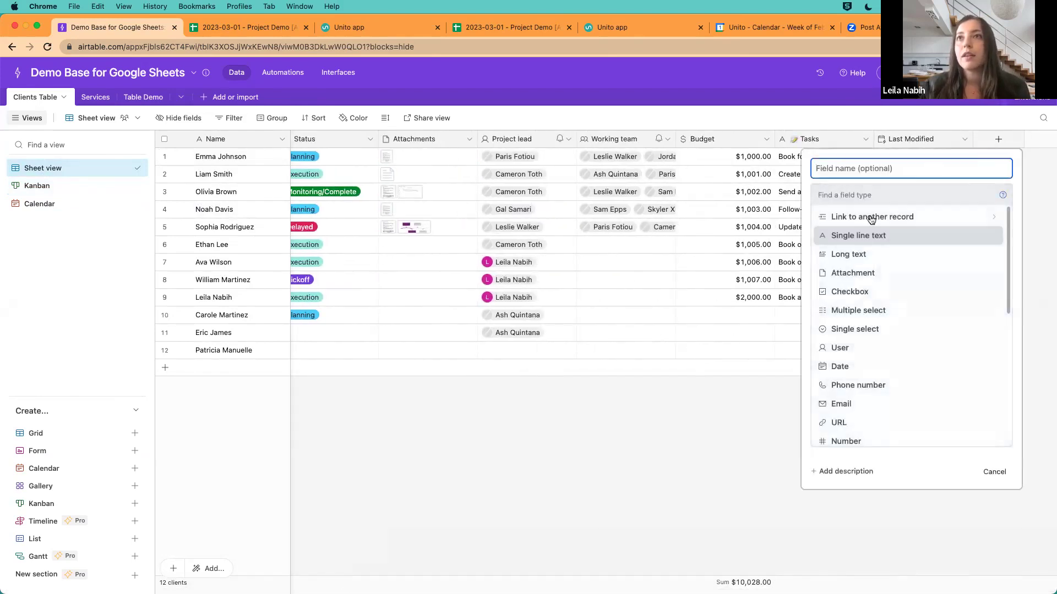
scroll(864, 344, "down", 3)
scroll(865, 344, "down", 3)
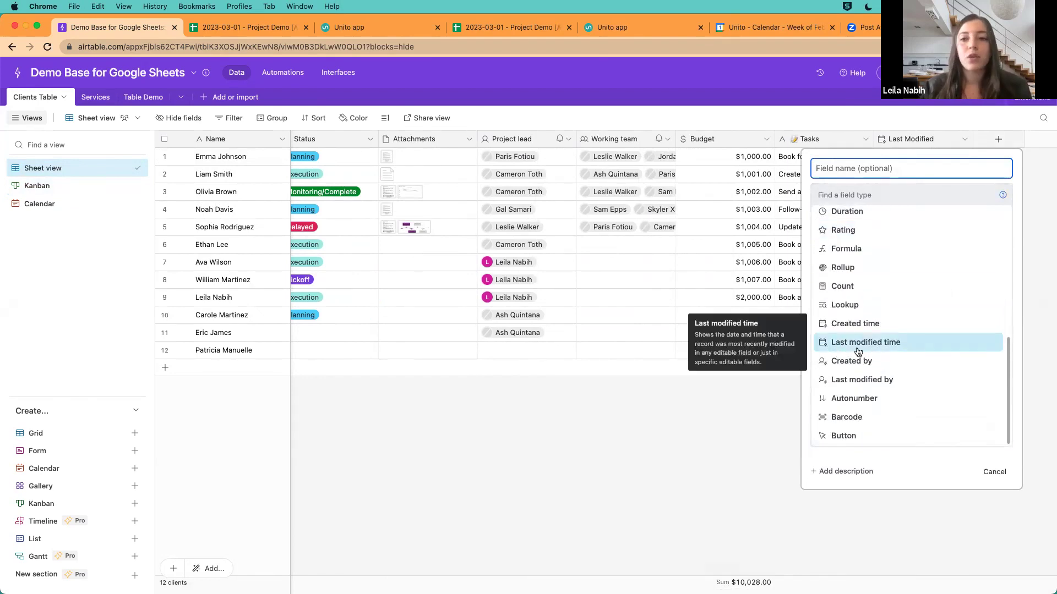
left_click(732, 431)
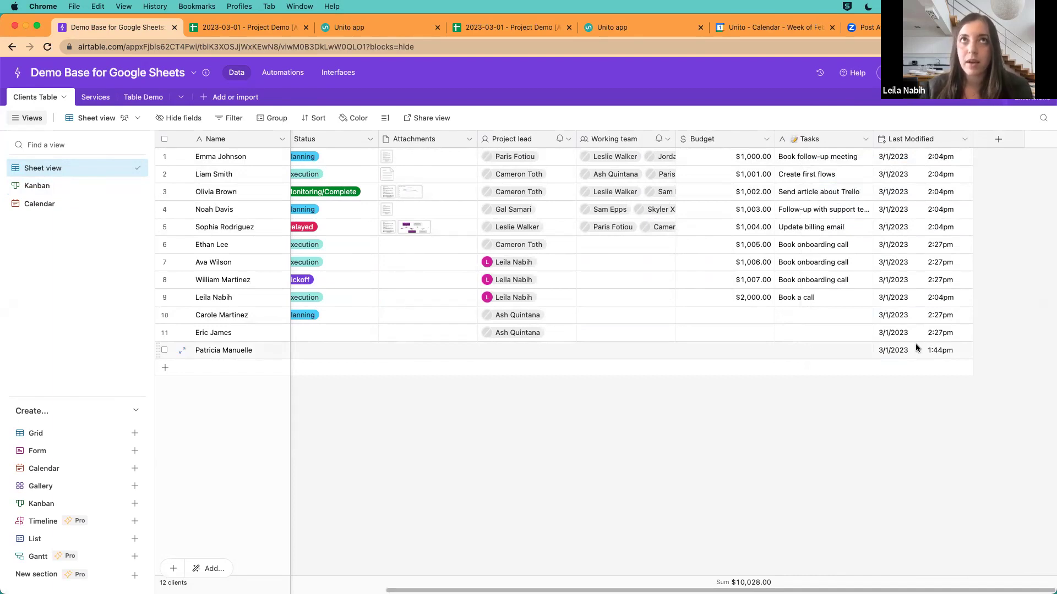
left_click(255, 28)
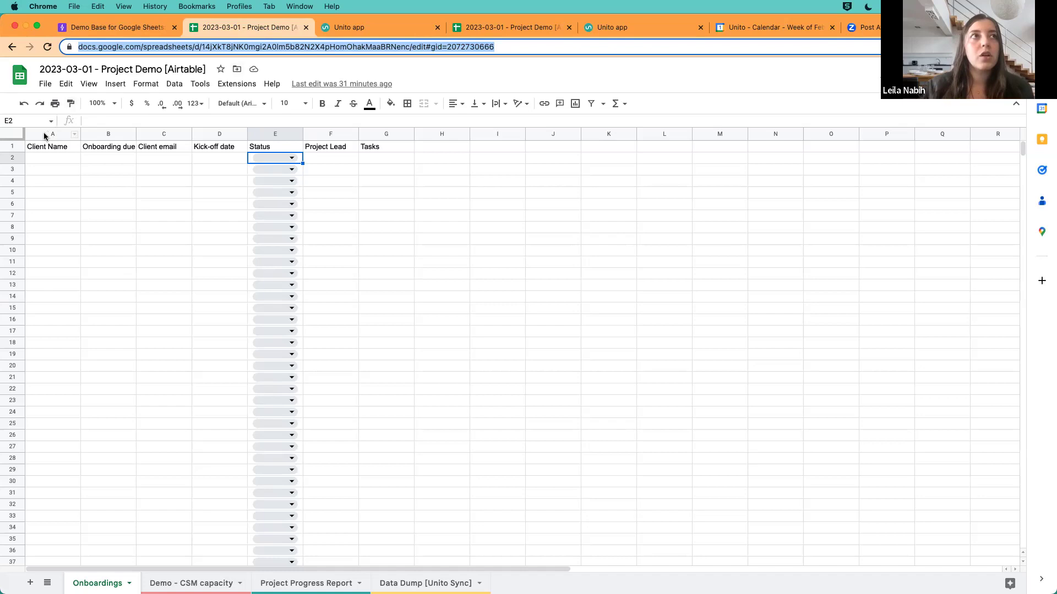
Step: Review the Onboardings headers from Onboarding due date to Tasks, then bring up the Extensions menu
left_click(108, 153)
left_click(165, 152)
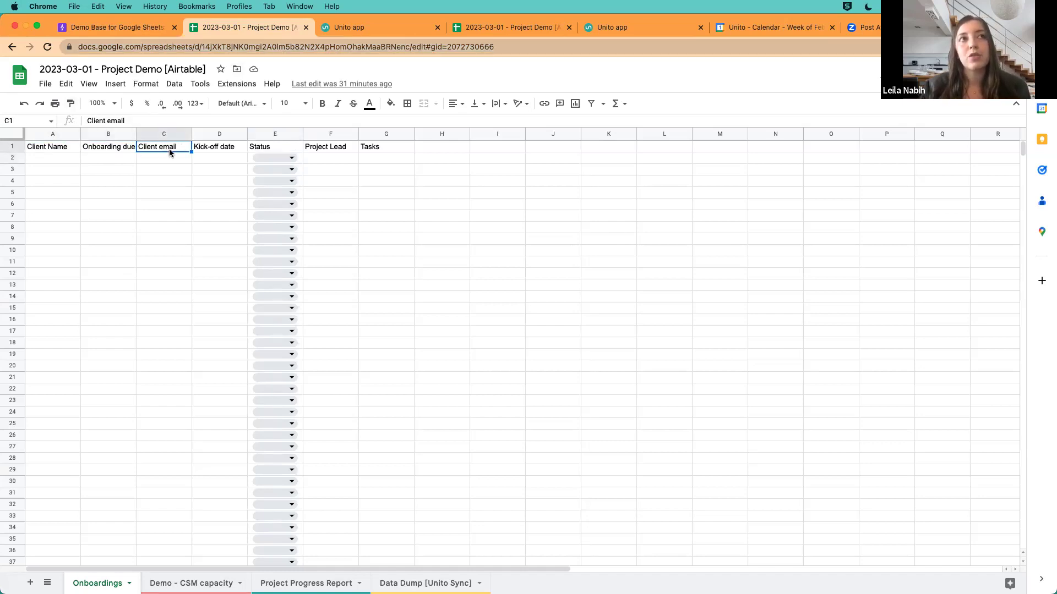
left_click(209, 150)
left_click(256, 150)
left_click(333, 148)
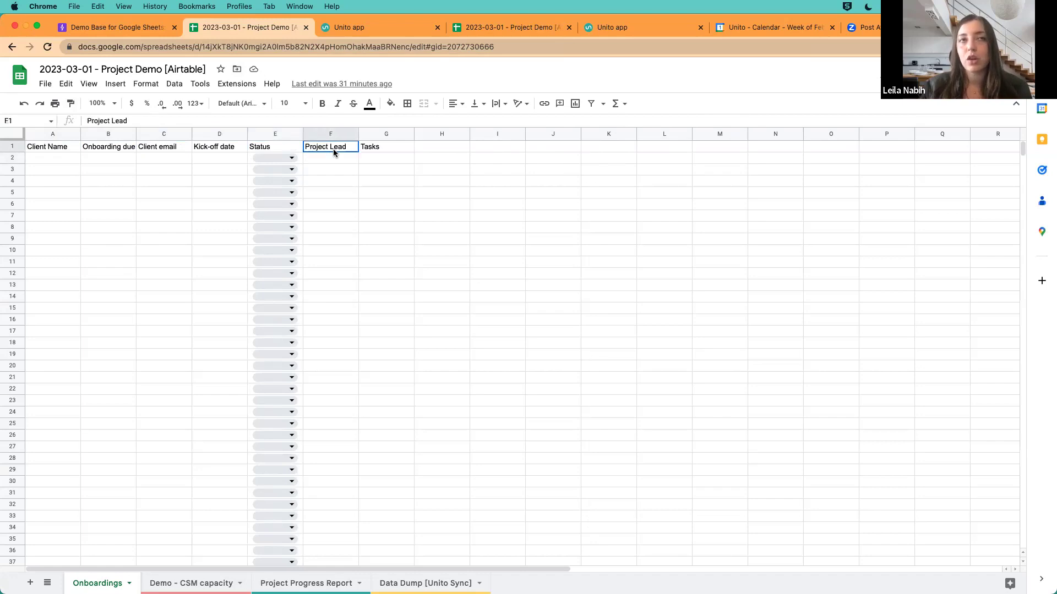
left_click(371, 149)
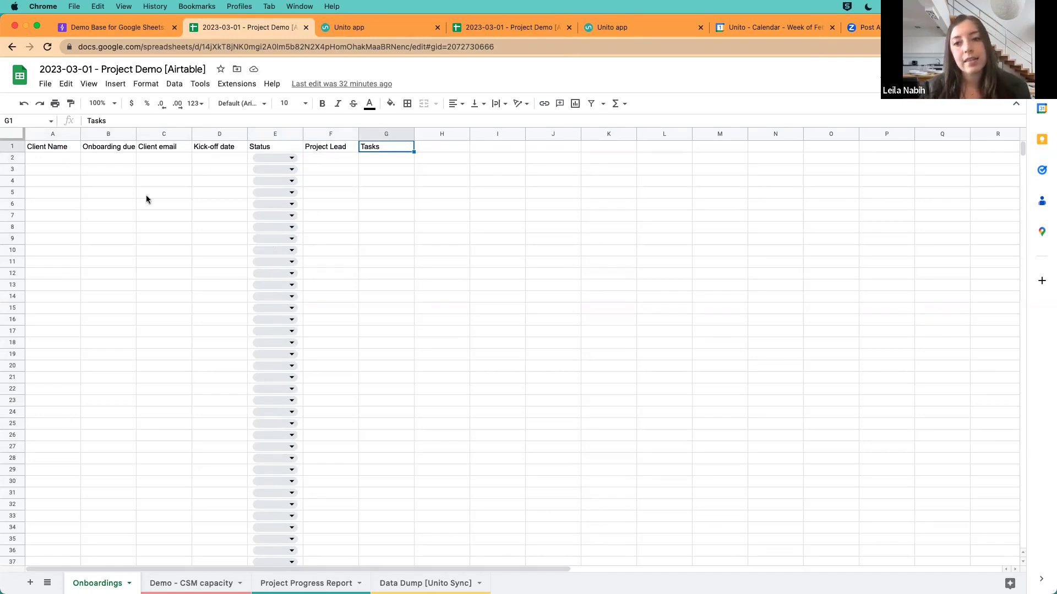
left_click(227, 87)
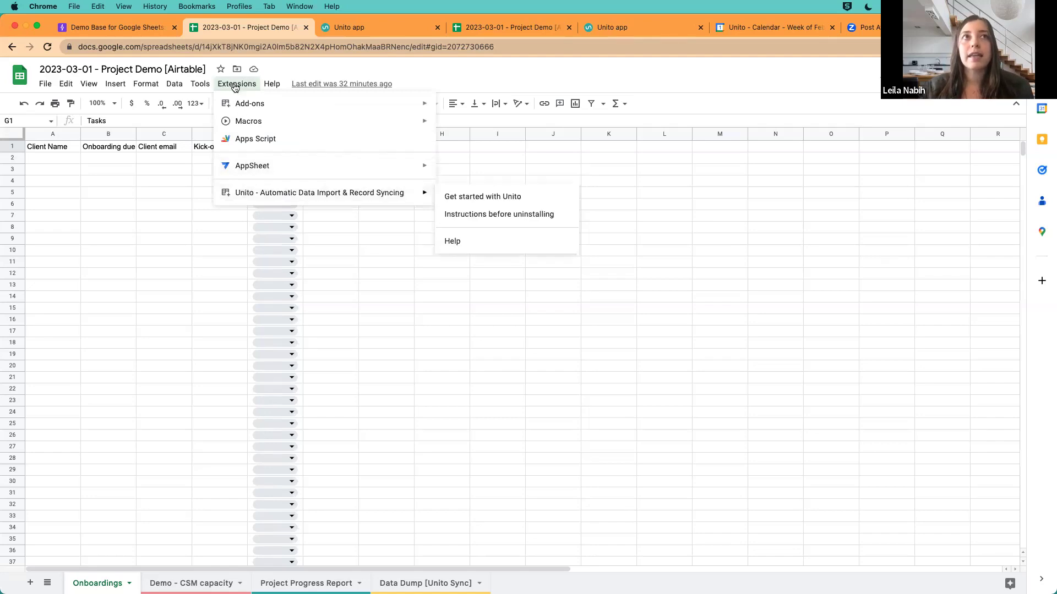
Step: Launch 'Get started with Unito' from the Unito - Automatic Data Import & Record Syncing submenu
mouse_move(298, 110)
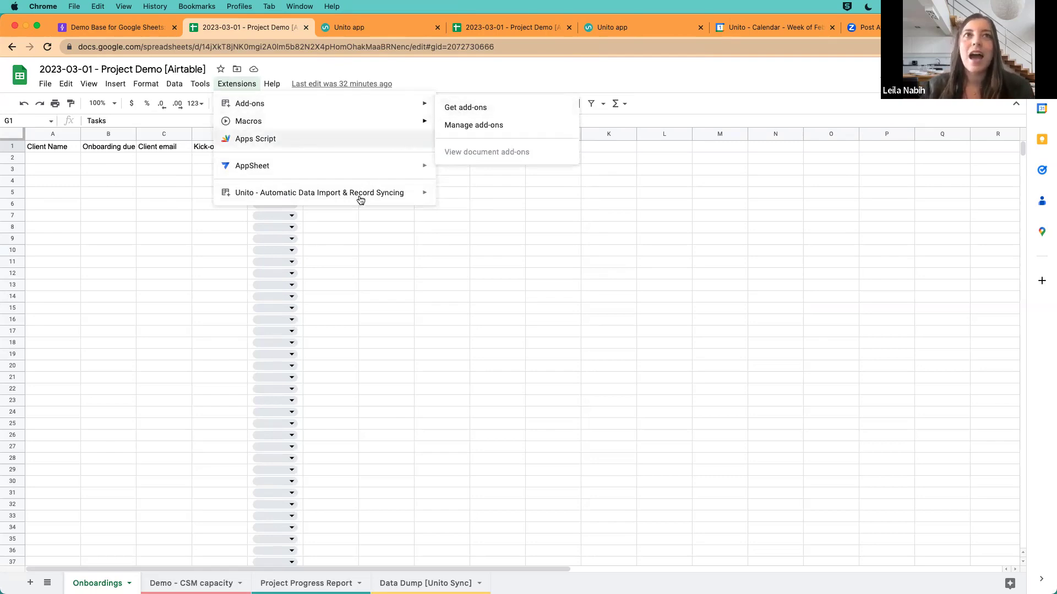
mouse_move(360, 201)
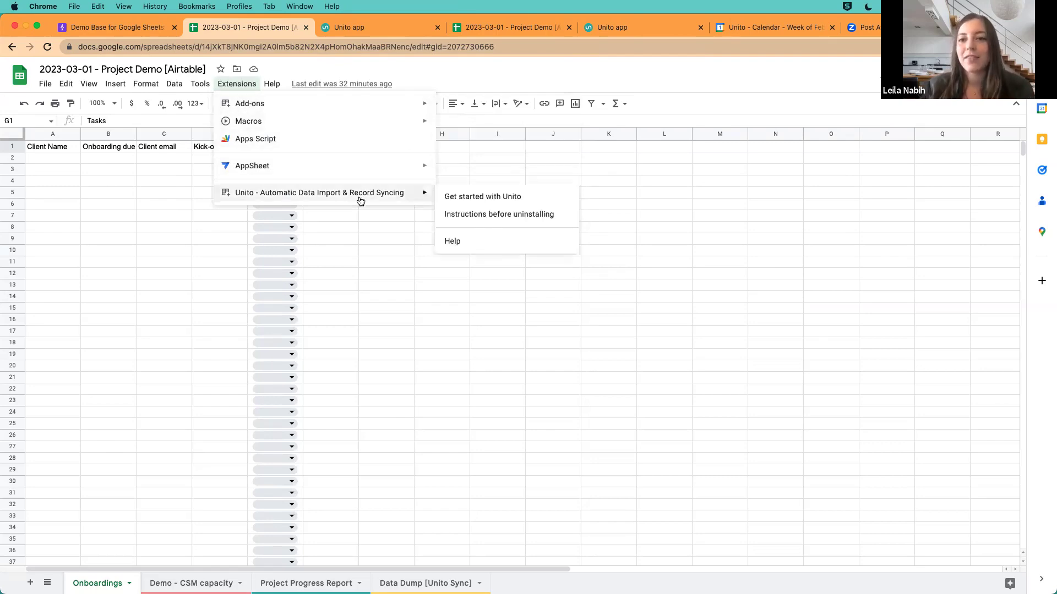
left_click(480, 197)
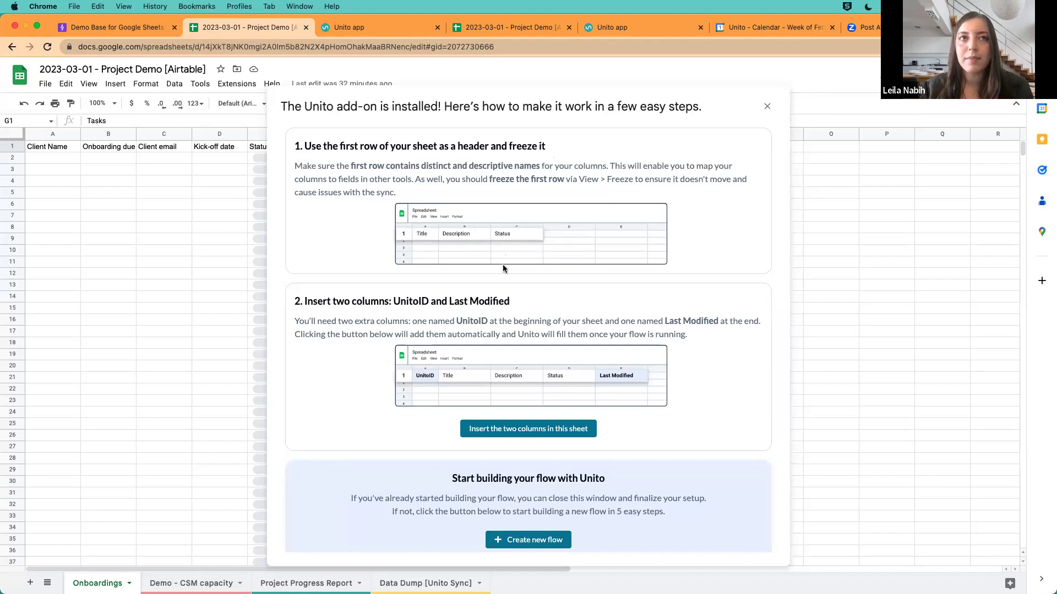
Step: Add a UnitoID column first and a Last Modified column last to Onboardings, then close the guide
scroll(394, 404, "down", 1)
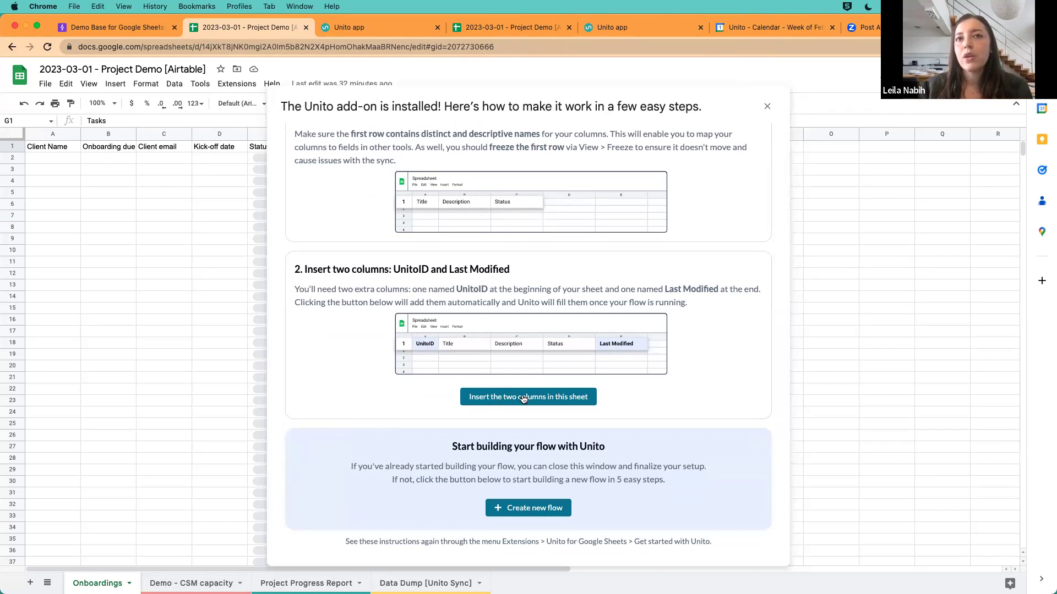
left_click(521, 400)
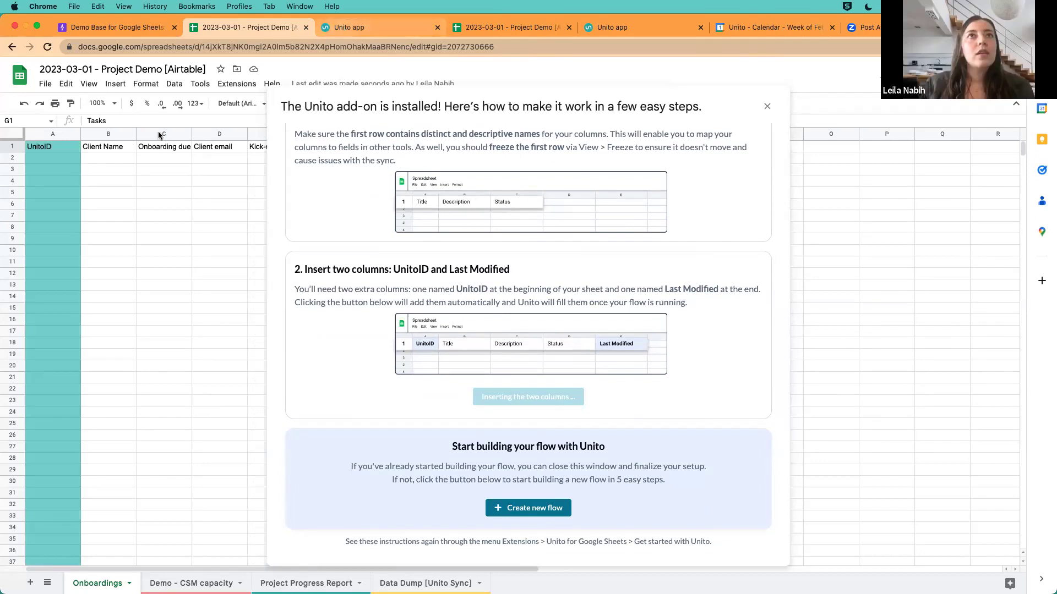
left_click(766, 106)
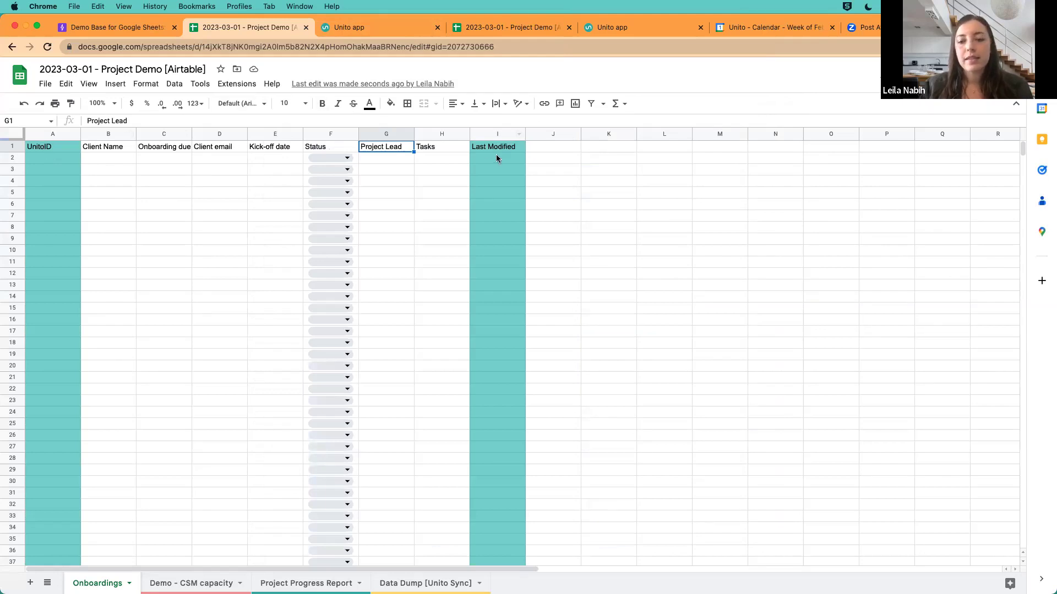
Step: From the Unito dashboard, create a new flow and start the tool-connection step
left_click(358, 28)
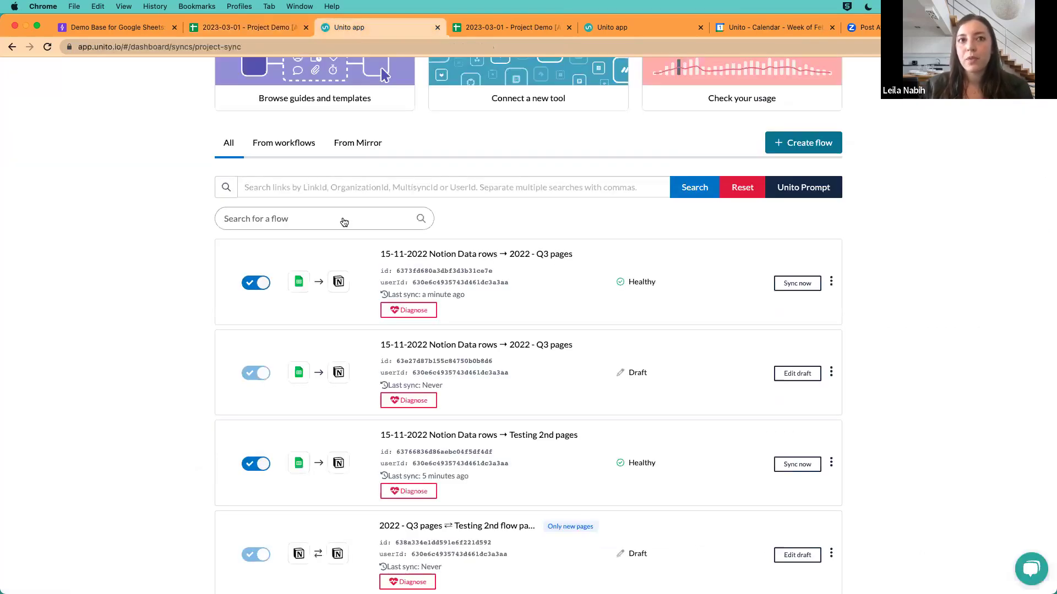
scroll(78, 136, "up", 2)
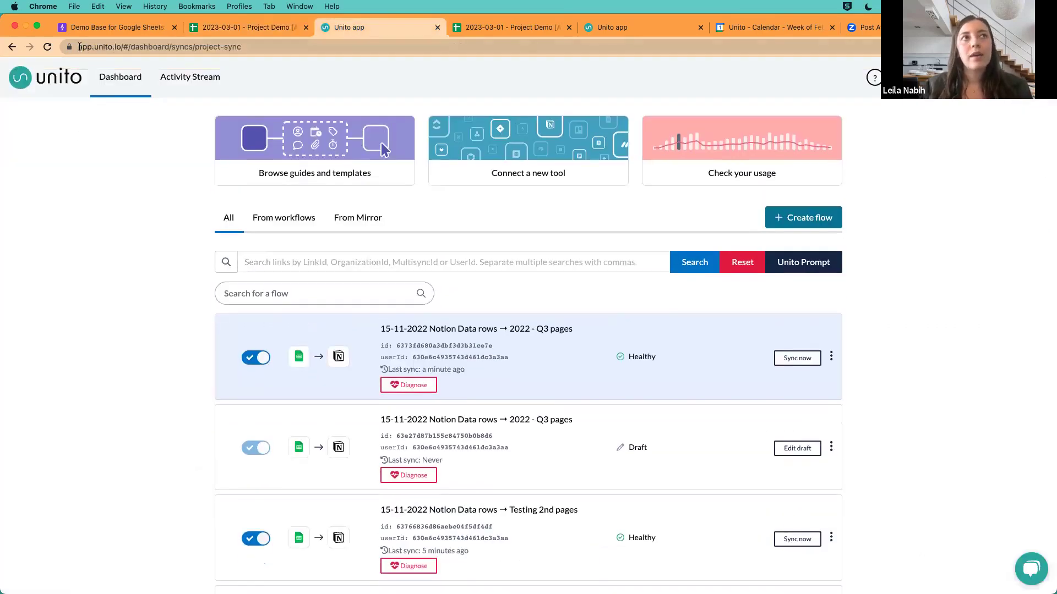
left_click(814, 219)
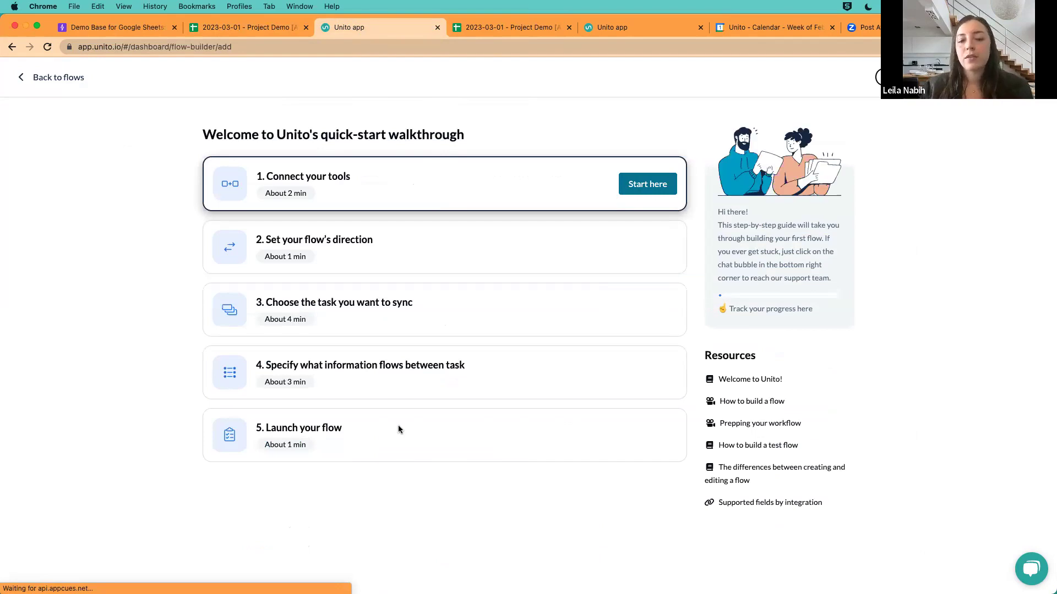
left_click(650, 186)
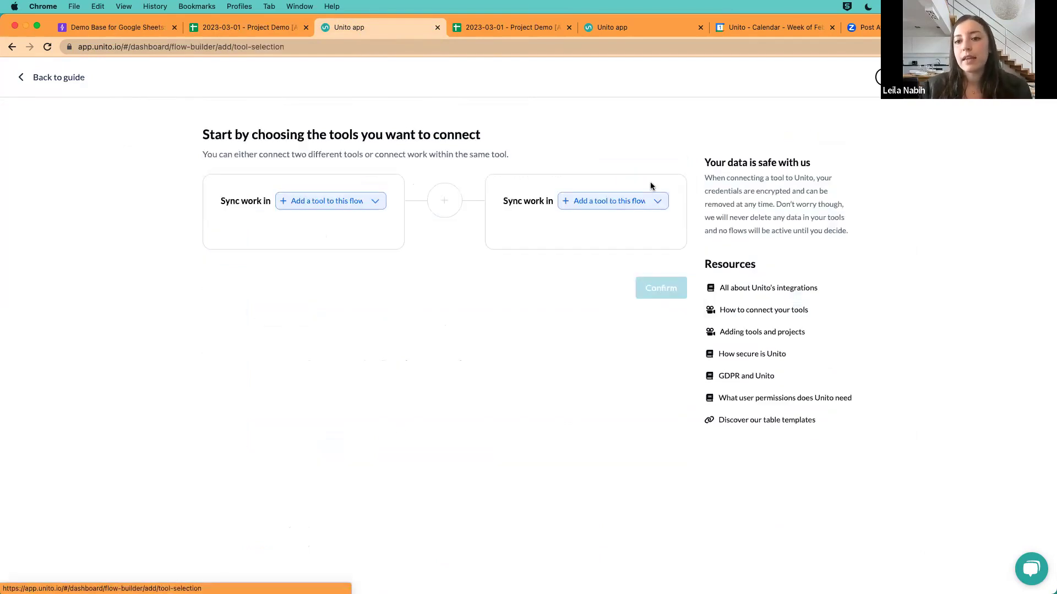
Step: Set the first side of the flow to Airtable using the existing Airtable account
left_click(364, 209)
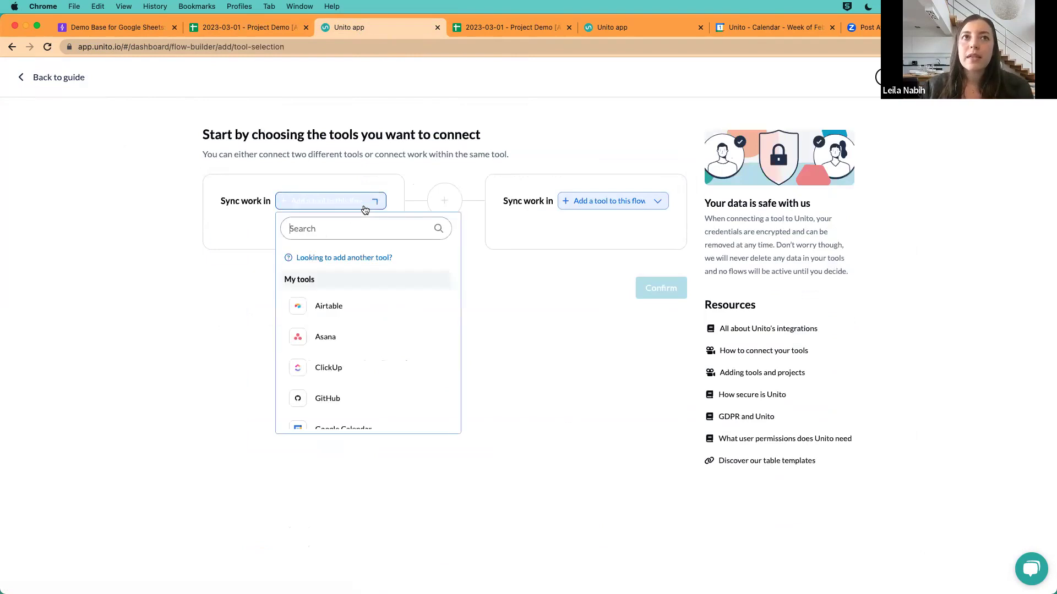
left_click(313, 307)
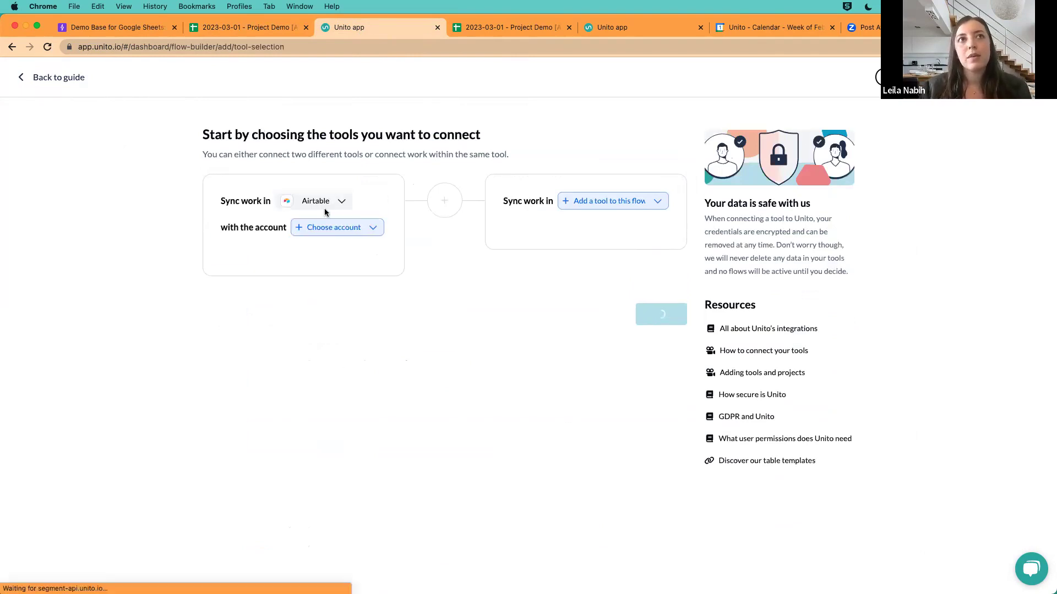
left_click(372, 229)
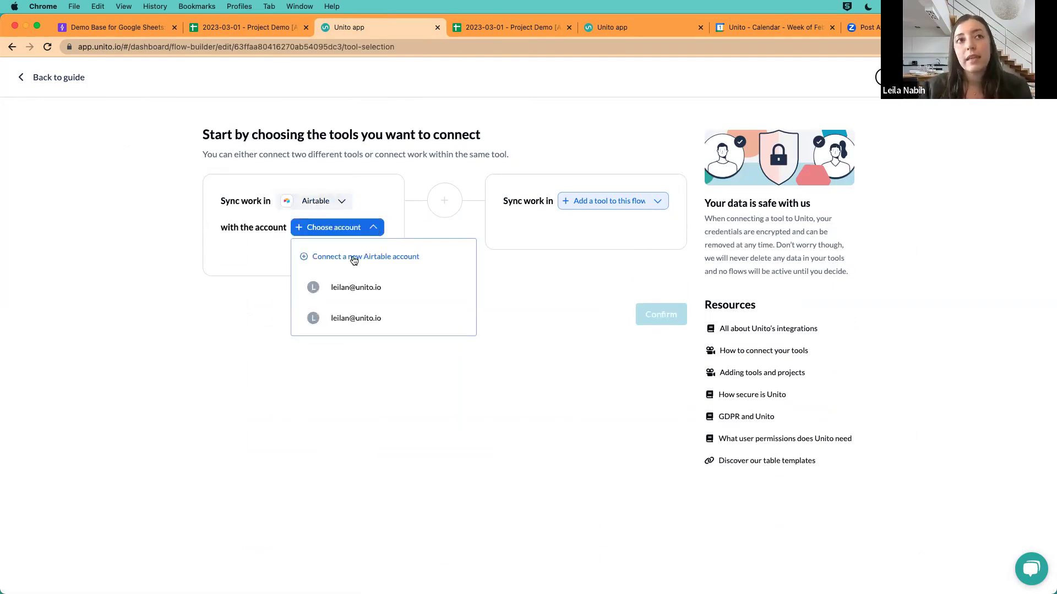
left_click(325, 292)
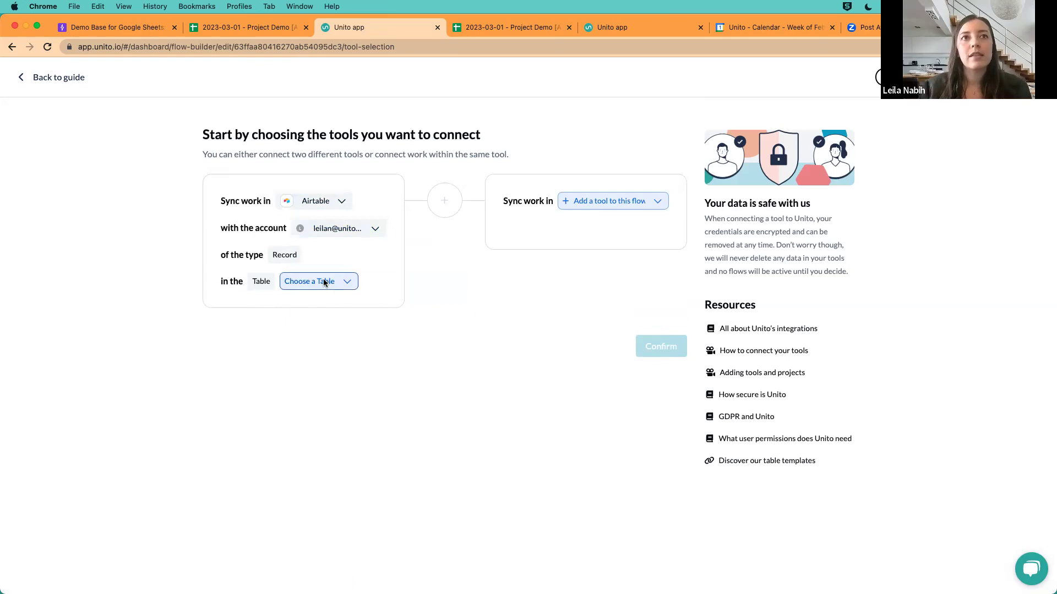
Step: Choose Clients Table as the Airtable table whose records will sync
left_click(348, 284)
left_click(349, 286)
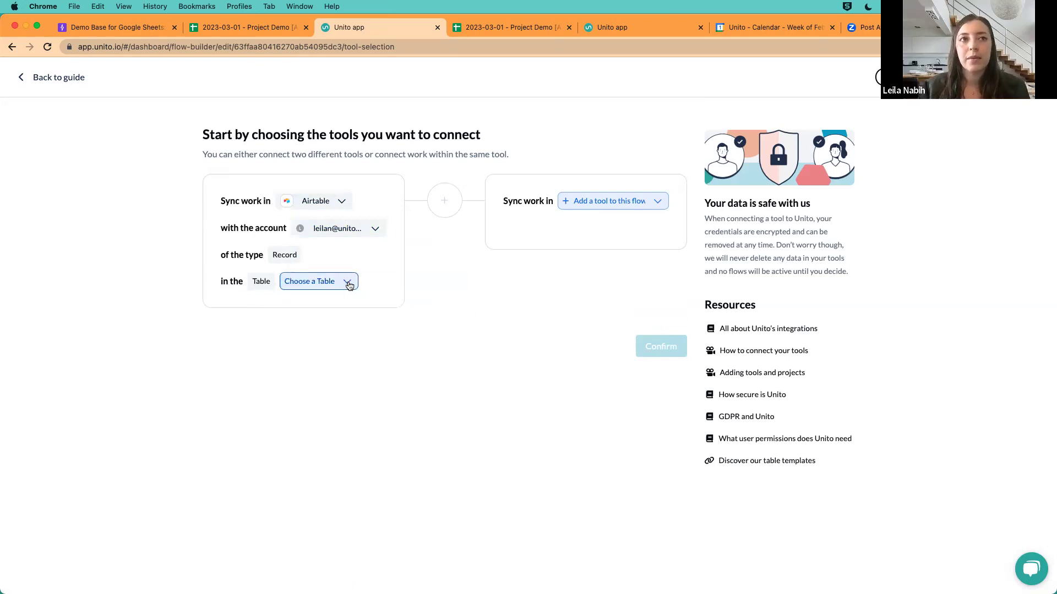
left_click(345, 282)
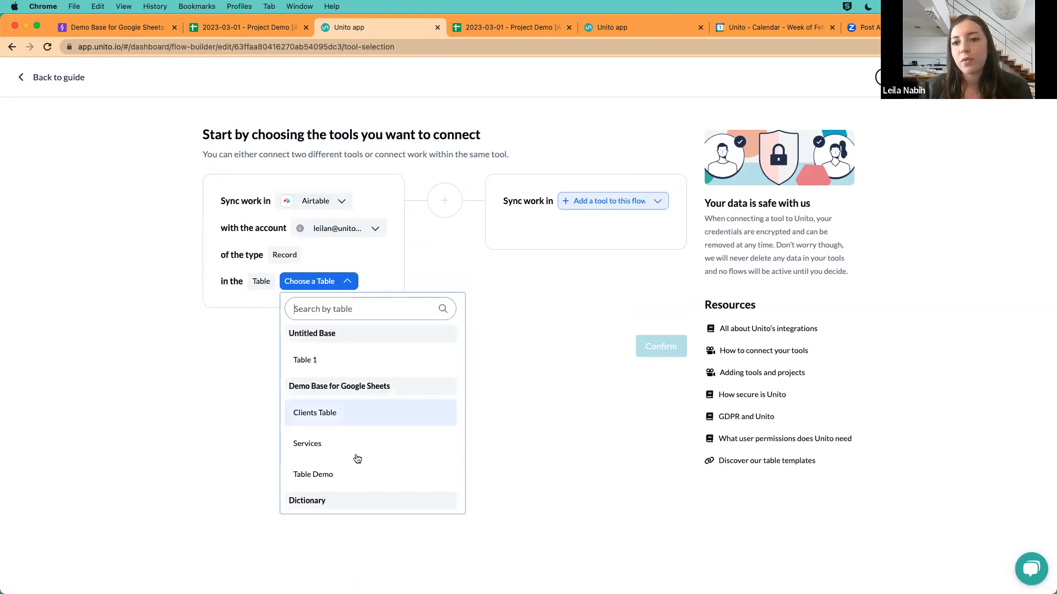
scroll(357, 458, "down", 3)
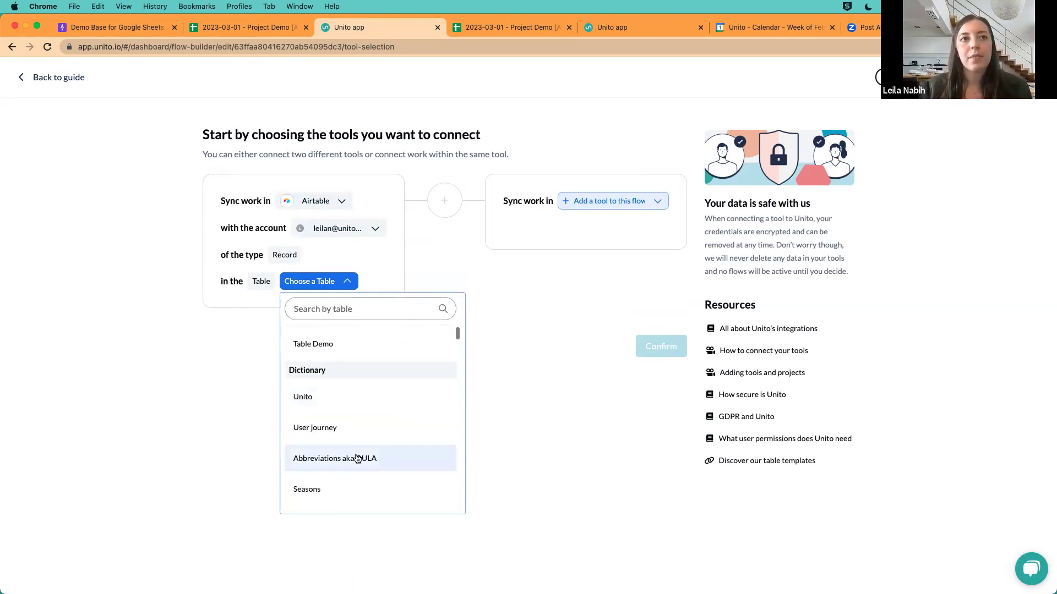
scroll(357, 459, "up", 2)
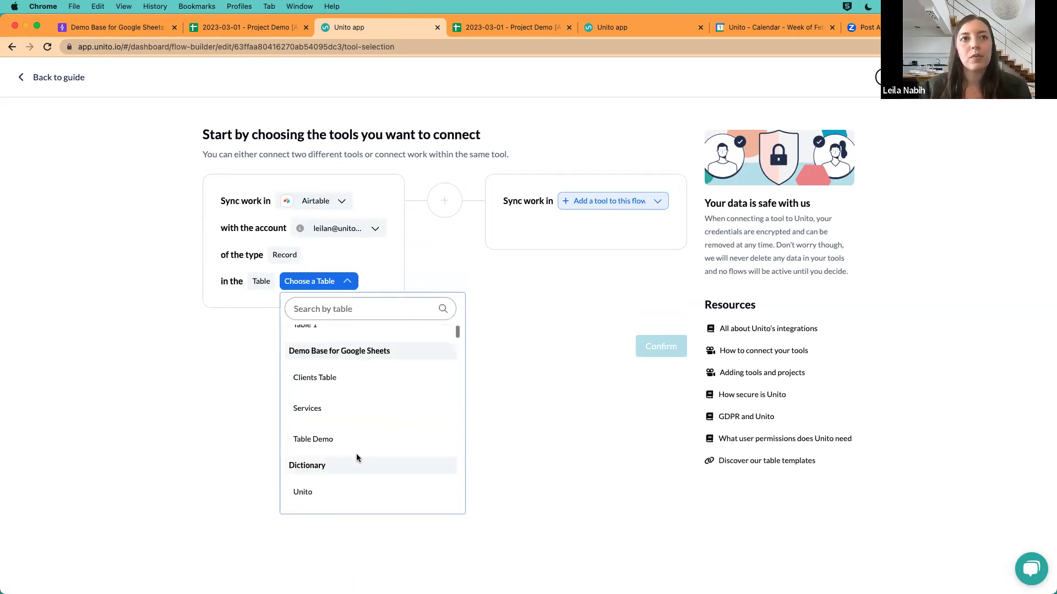
left_click(319, 380)
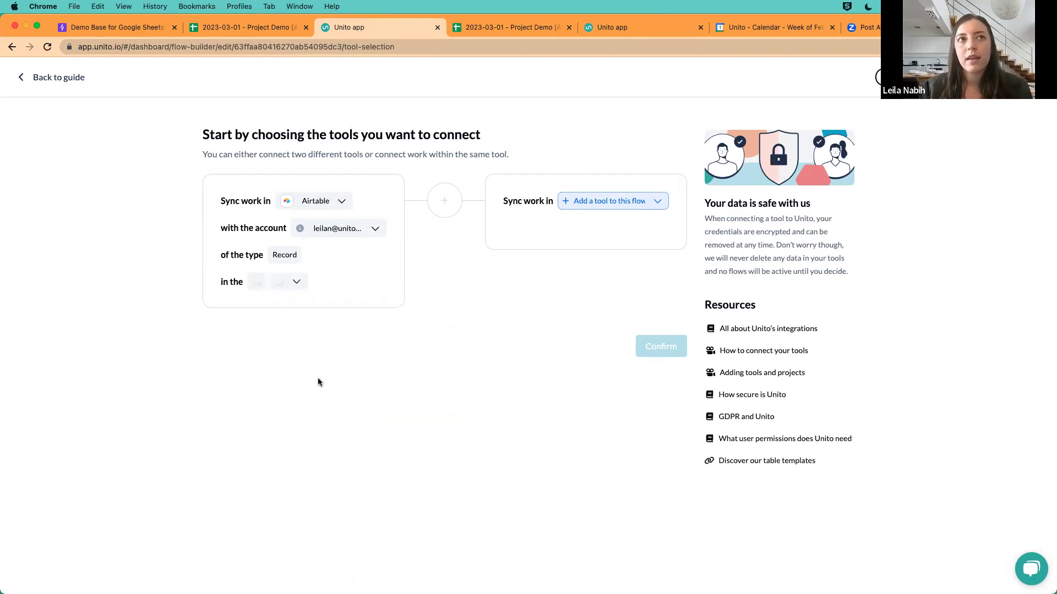
left_click(632, 202)
Step: Add Google Sheets as the second tool under the already connected Google account
scroll(595, 361, "down", 3)
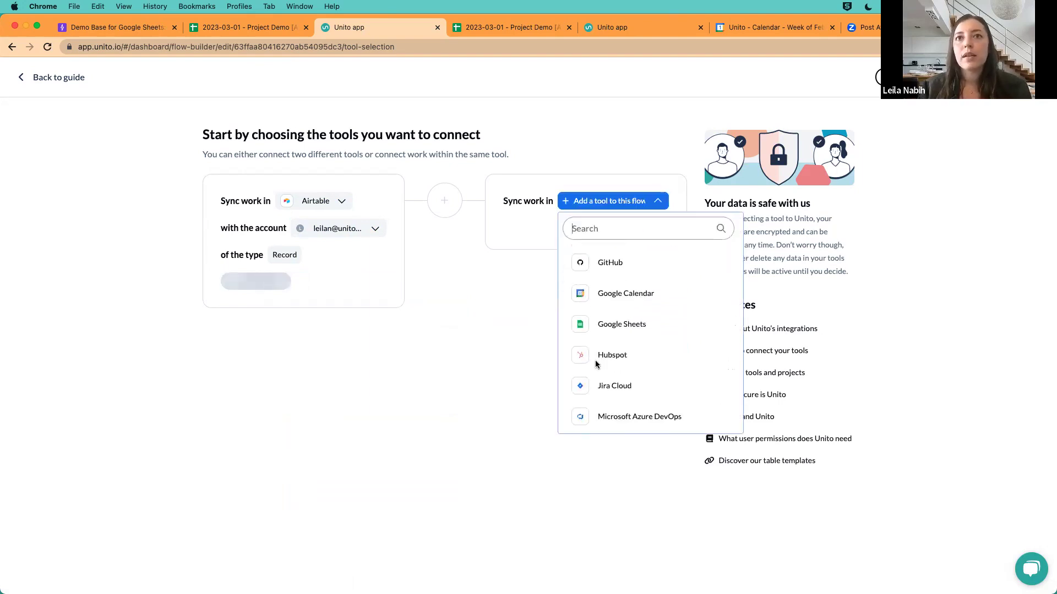
left_click(605, 324)
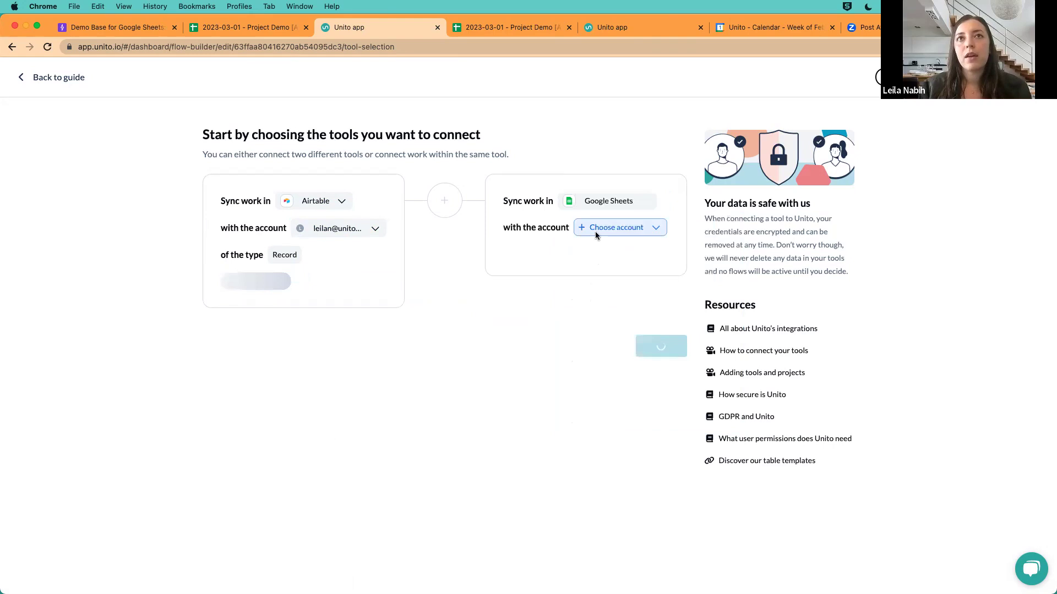
left_click(609, 234)
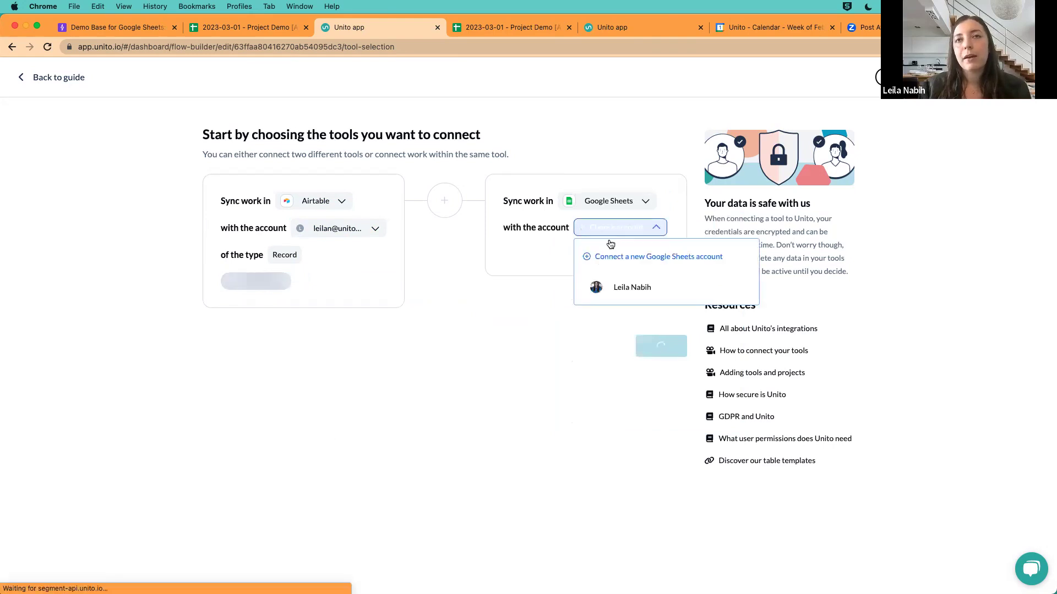
left_click(610, 292)
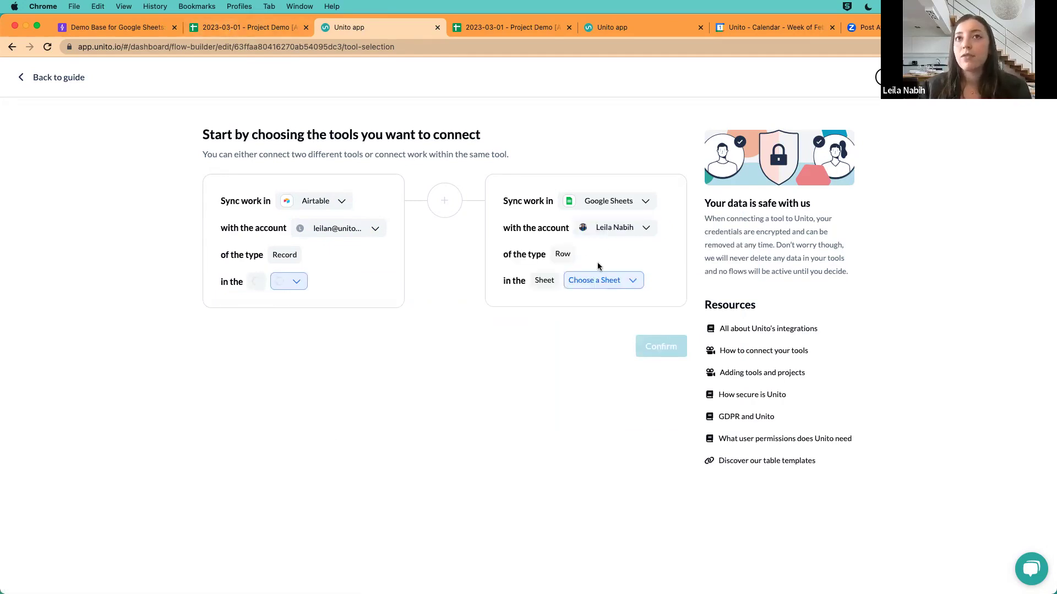
left_click(633, 280)
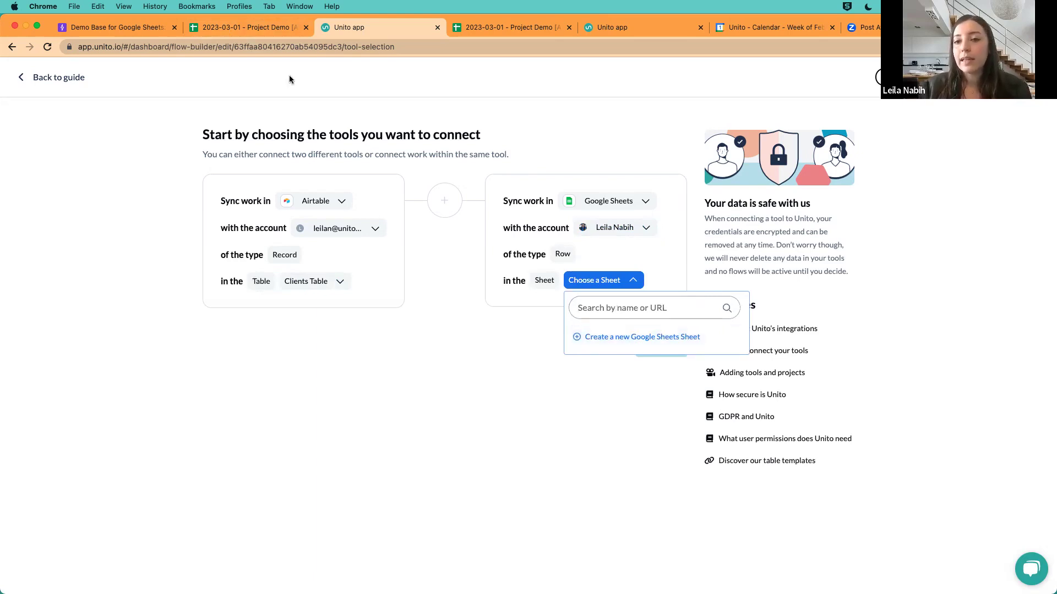
left_click(239, 30)
Step: Find the Project Demo [Airtable] spreadsheet by its pasted URL, select its Onboardings sheet, and confirm
left_click(225, 48)
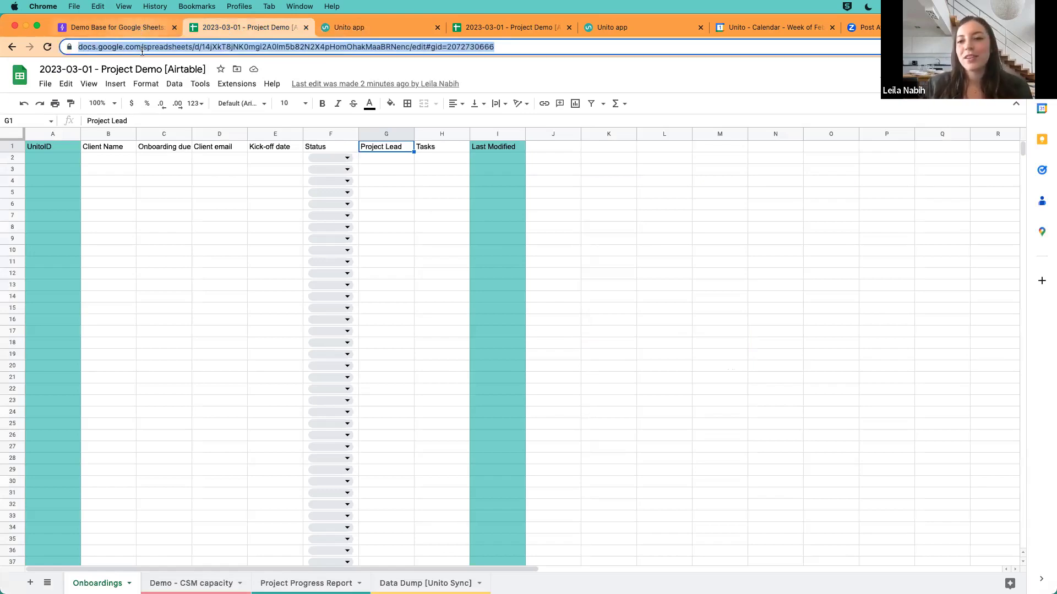
left_click(375, 23)
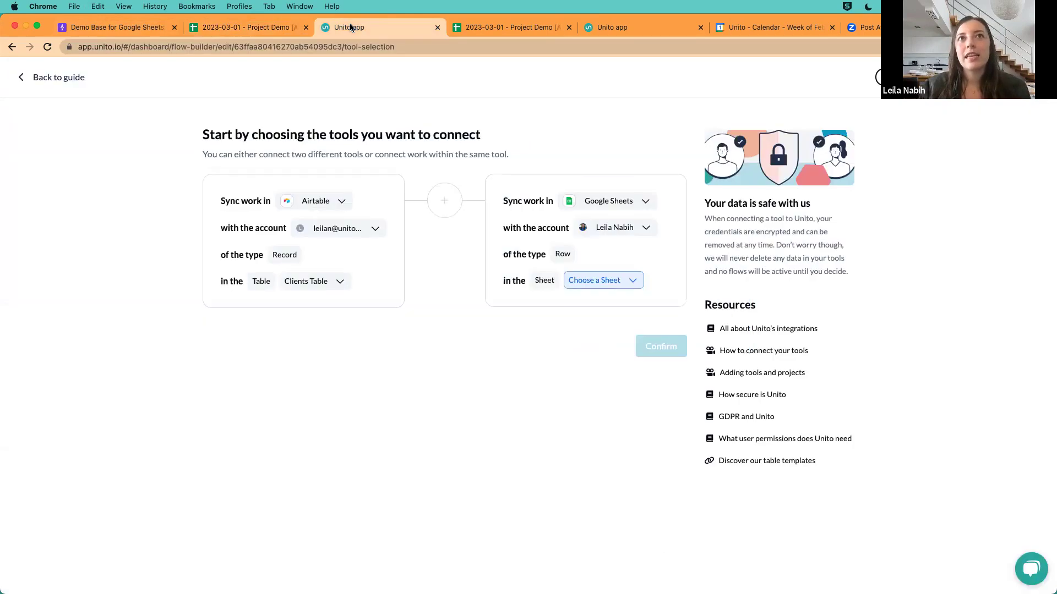
left_click(609, 277)
key("super+v")
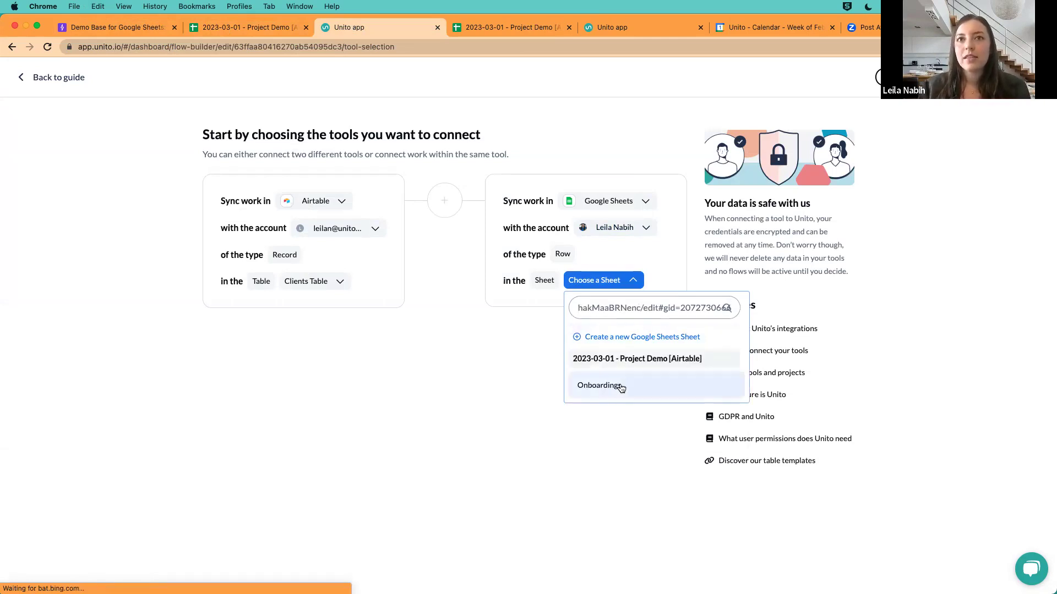
left_click(617, 387)
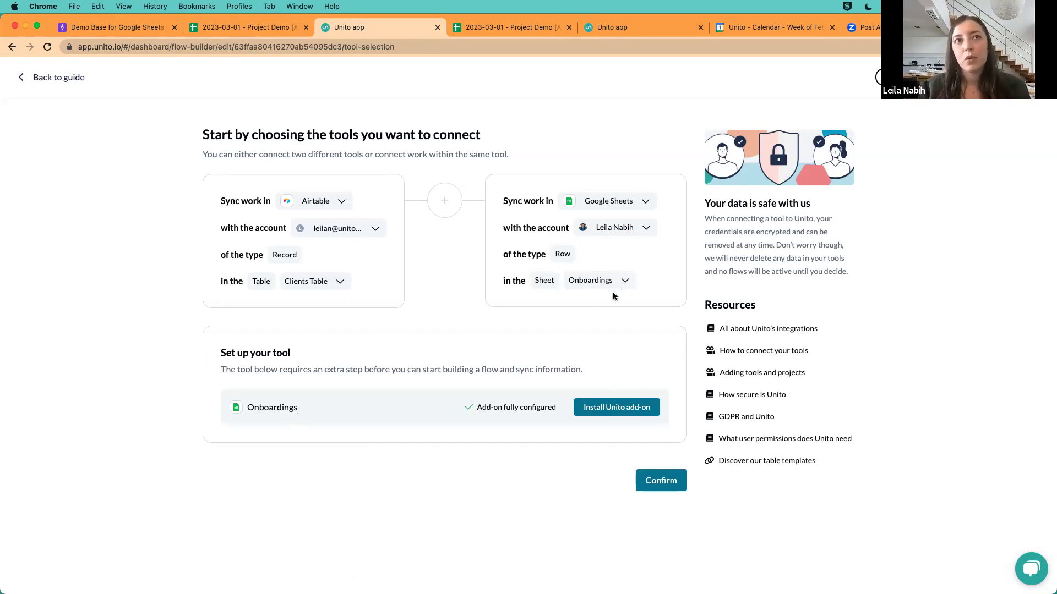
left_click(654, 483)
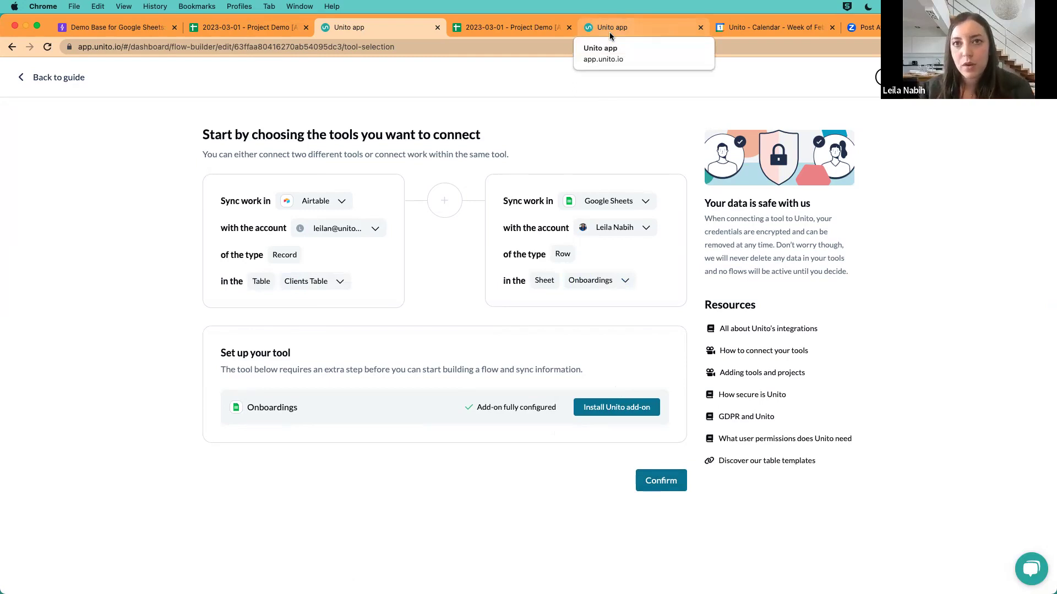
Step: Confirm Clients Table and Onboardings as the flow's tools and choose two-way syncing
left_click(647, 480)
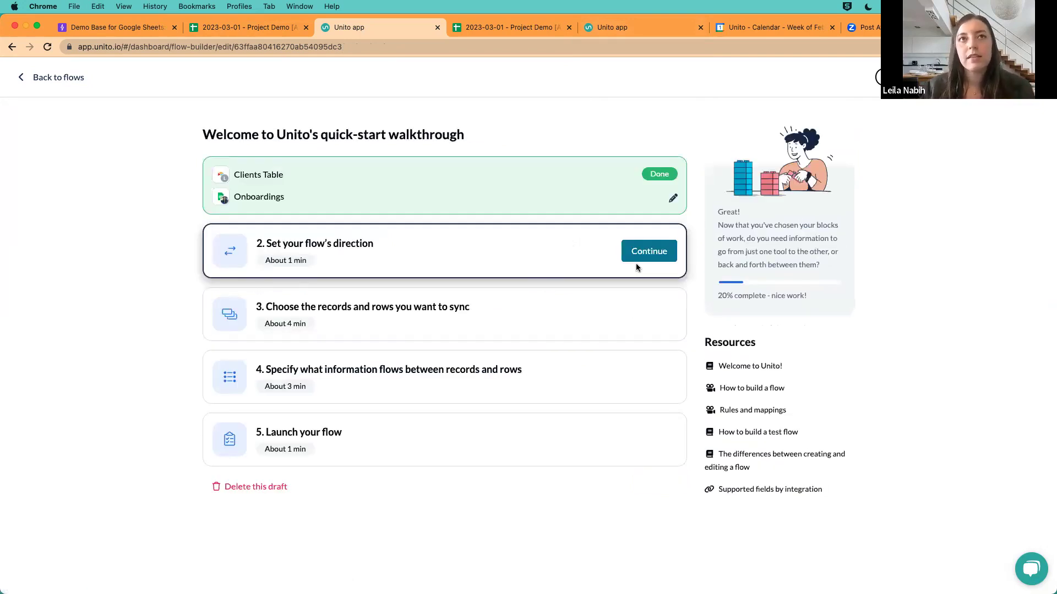
left_click(639, 256)
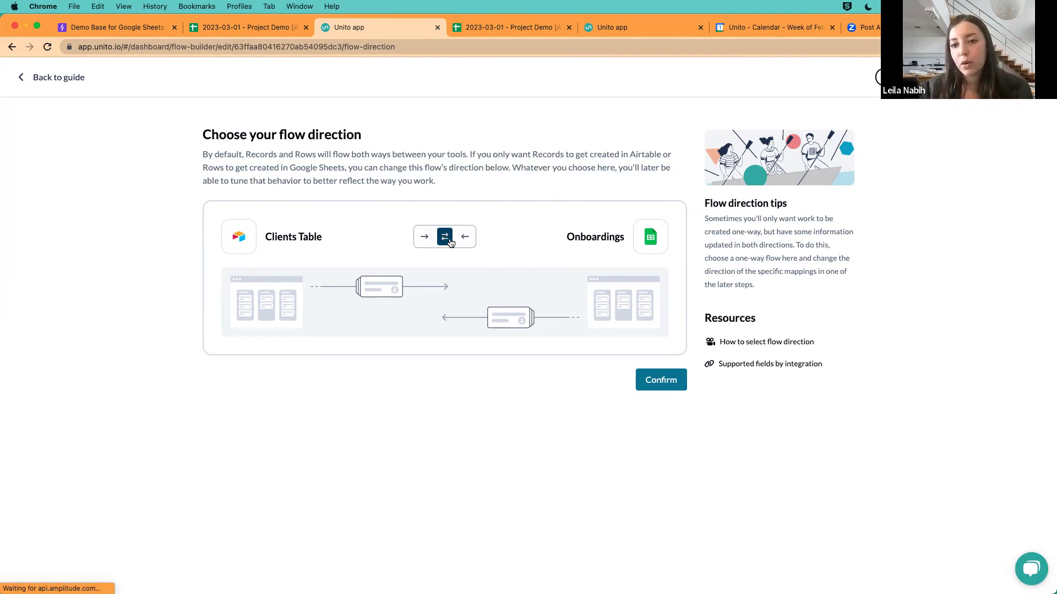
left_click(424, 237)
left_click(654, 380)
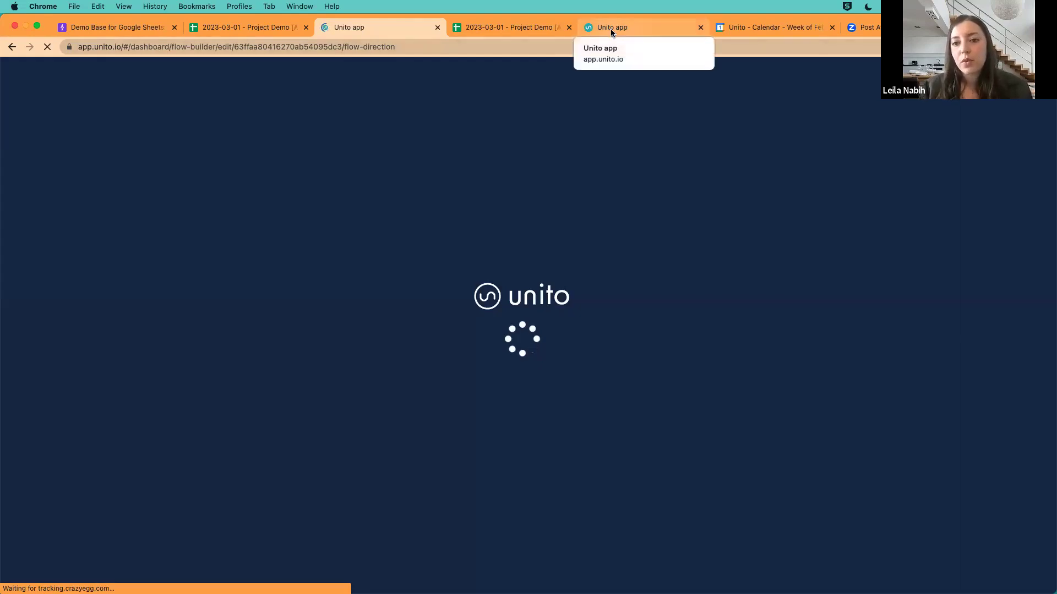
Step: Check an existing flow's rules in the other Unito tab, then confirm the two-way sync direction
left_click(611, 31)
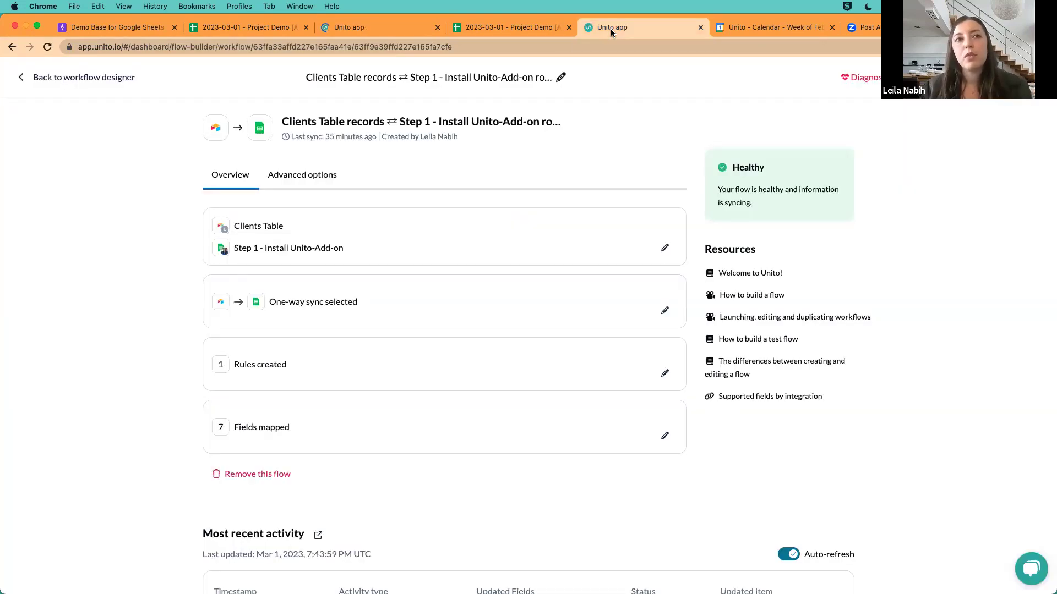
left_click(665, 373)
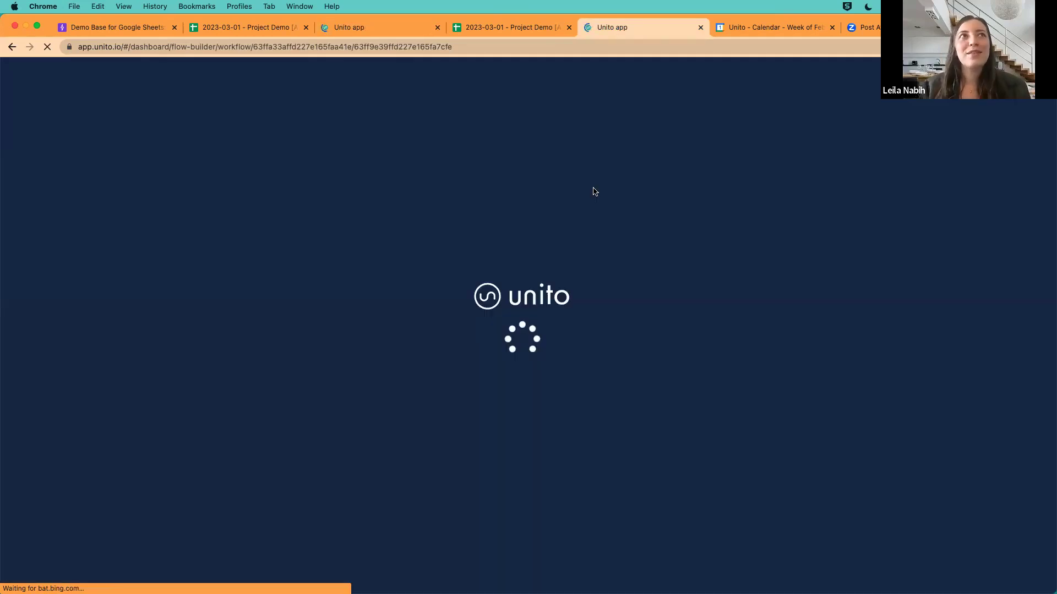
left_click(376, 27)
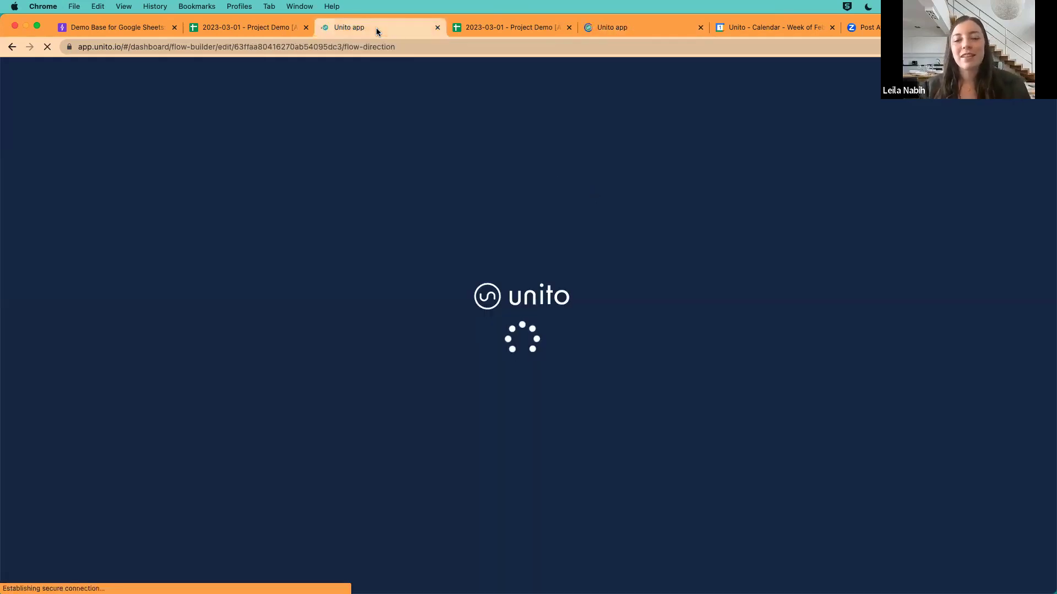
left_click(662, 331)
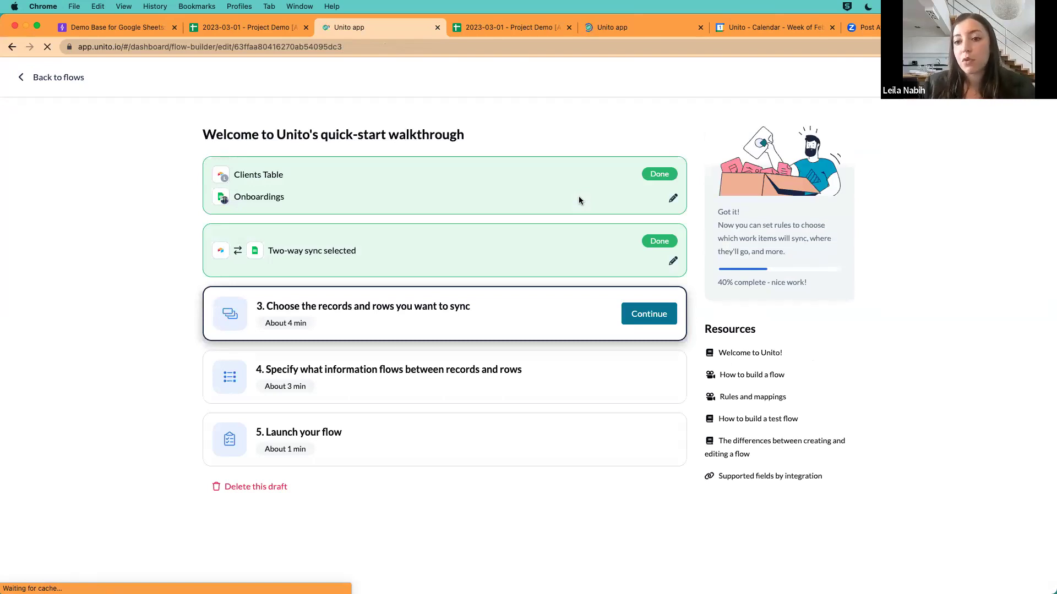
Step: Continue to record selection, then review the client records in Airtable's Clients Table
left_click(647, 318)
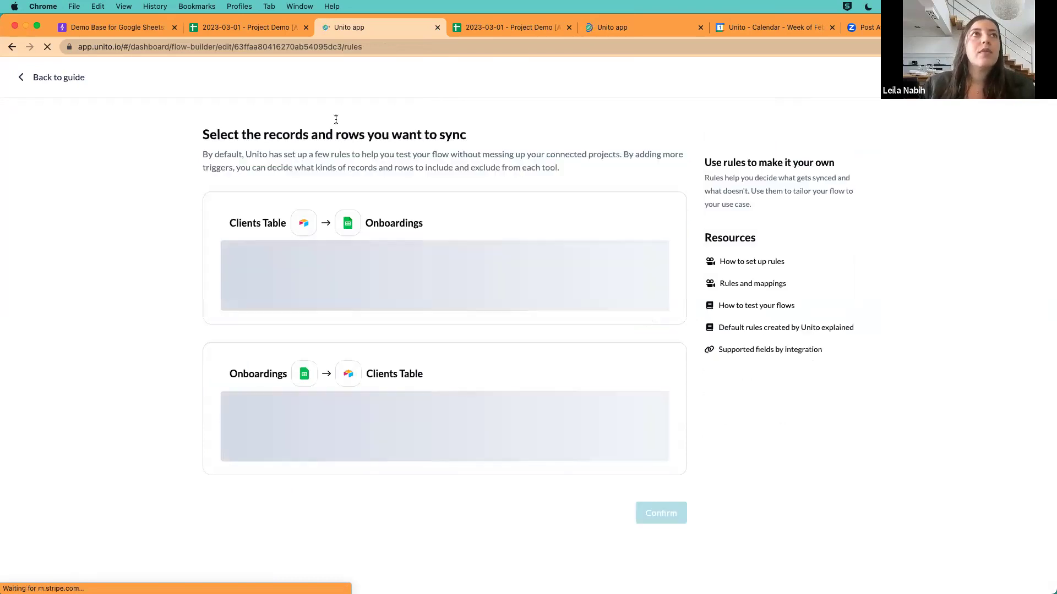
left_click(146, 31)
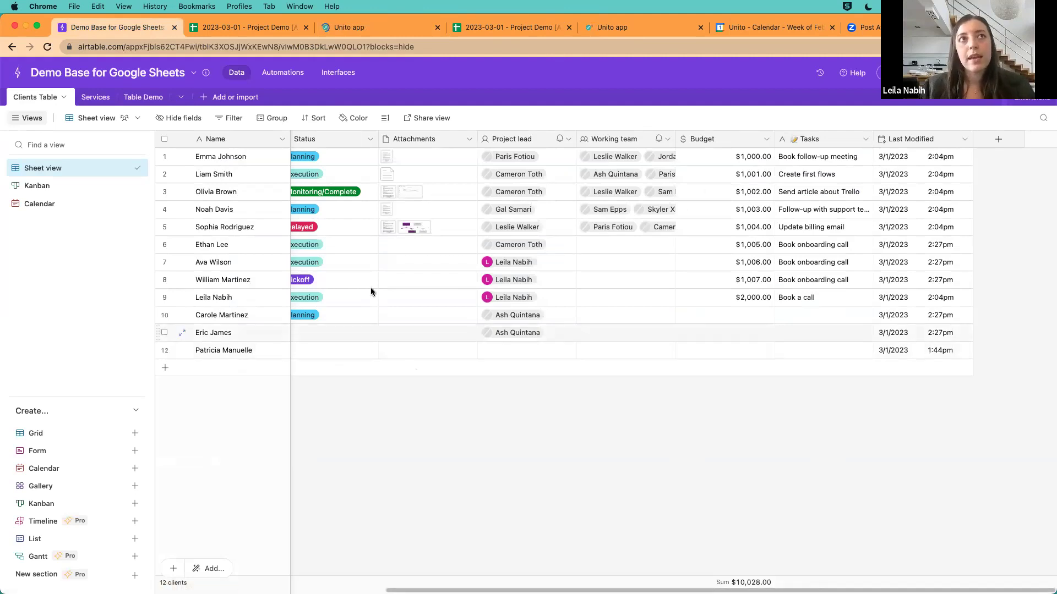
scroll(391, 158, "left", 2)
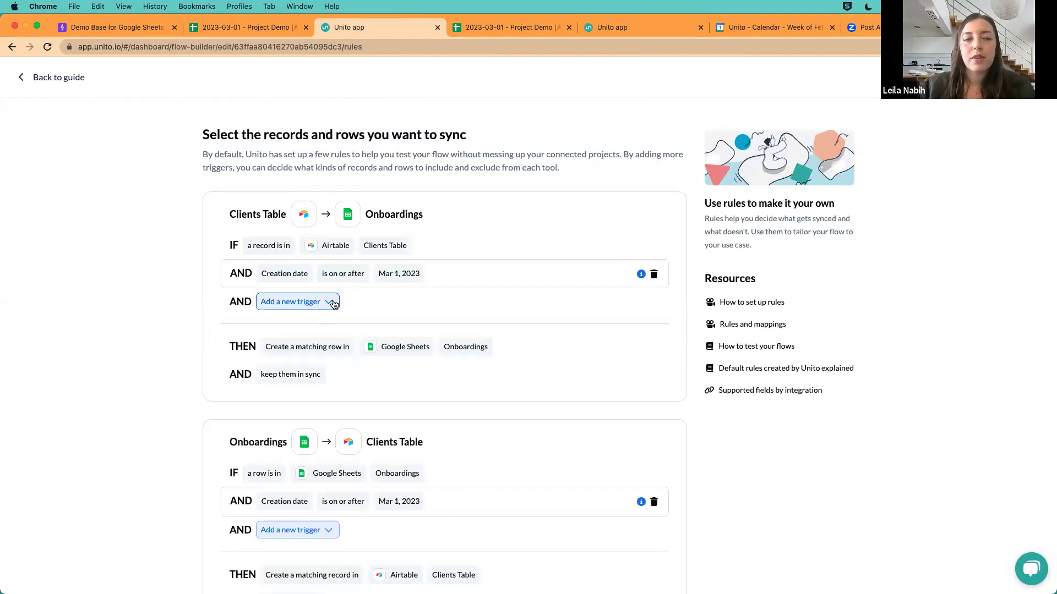
Step: Add a Status condition allowing Monitoring/Complete alongside Planning to the Clients Table rule
left_click(334, 304)
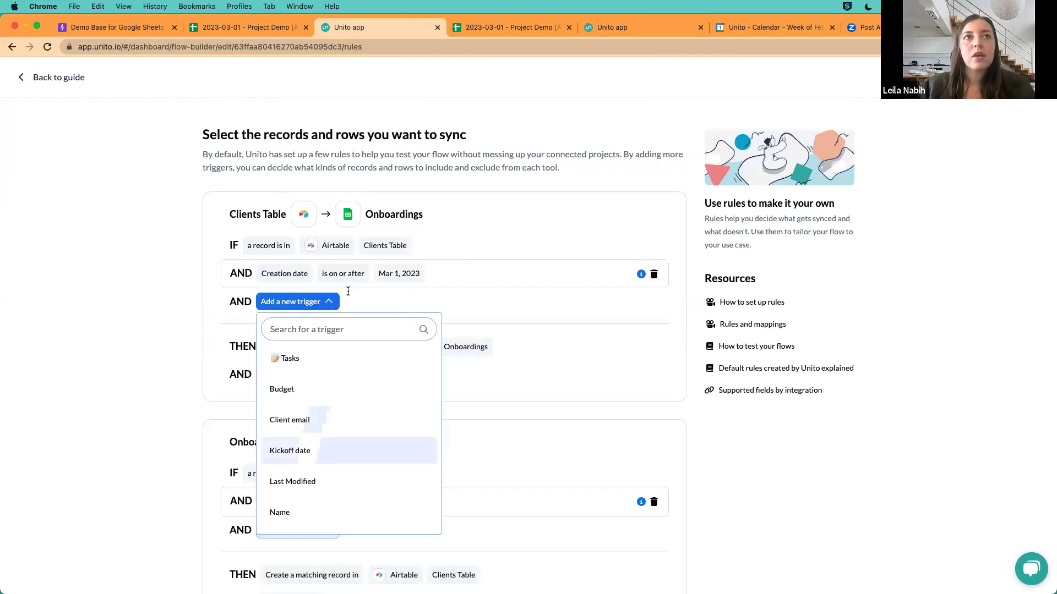
scroll(292, 479, "down", 3)
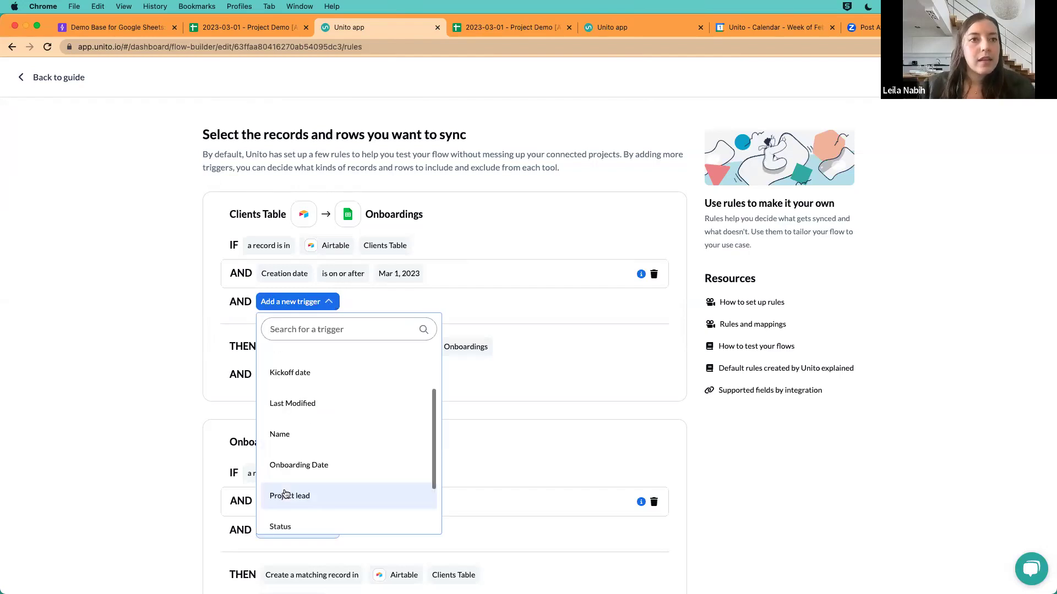
scroll(292, 504, "down", 1)
left_click(296, 511)
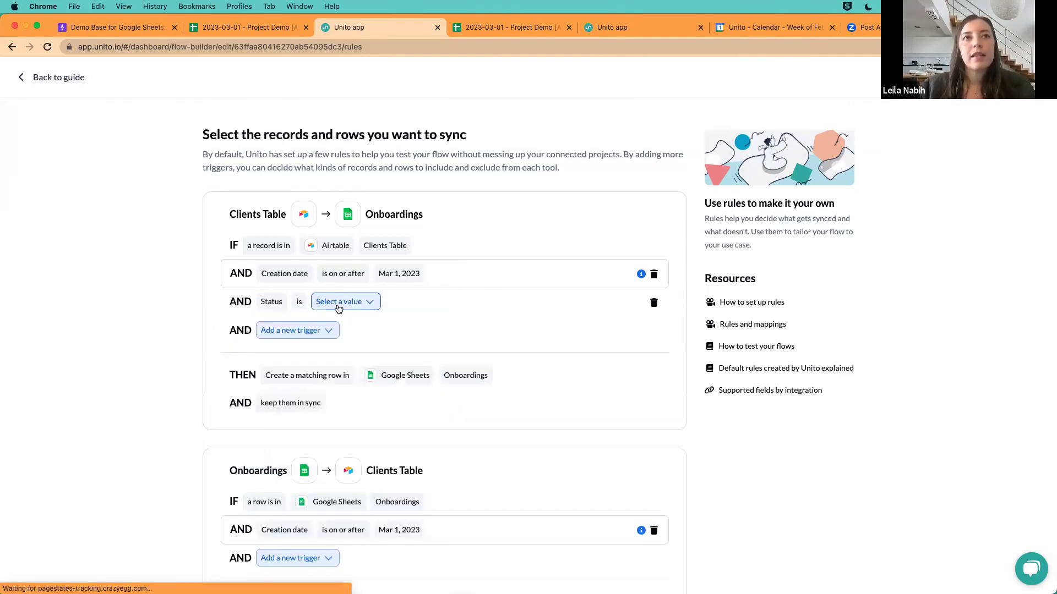
left_click(377, 306)
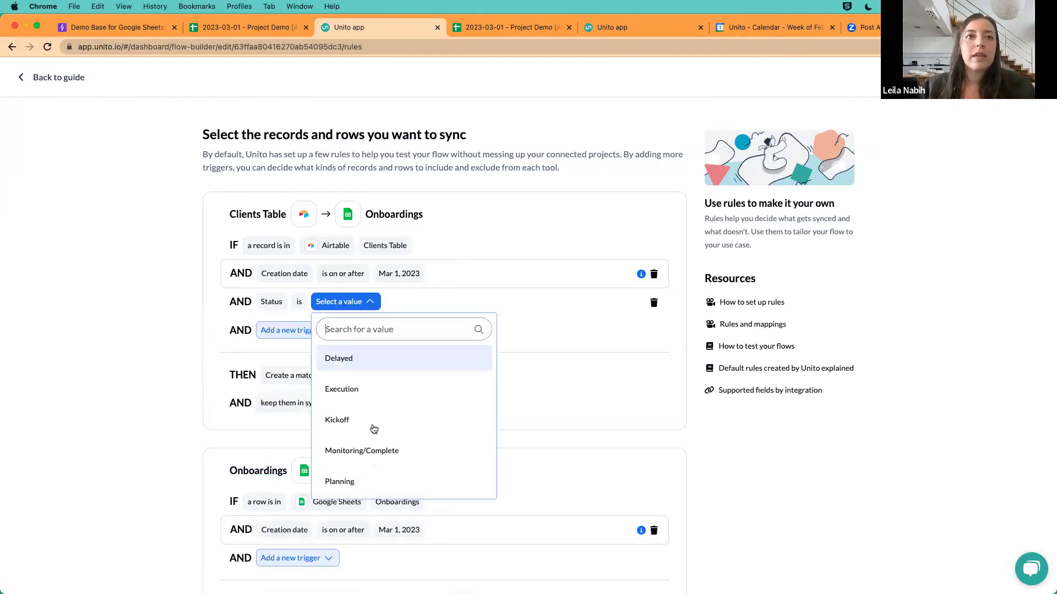
scroll(372, 427, "down", 3)
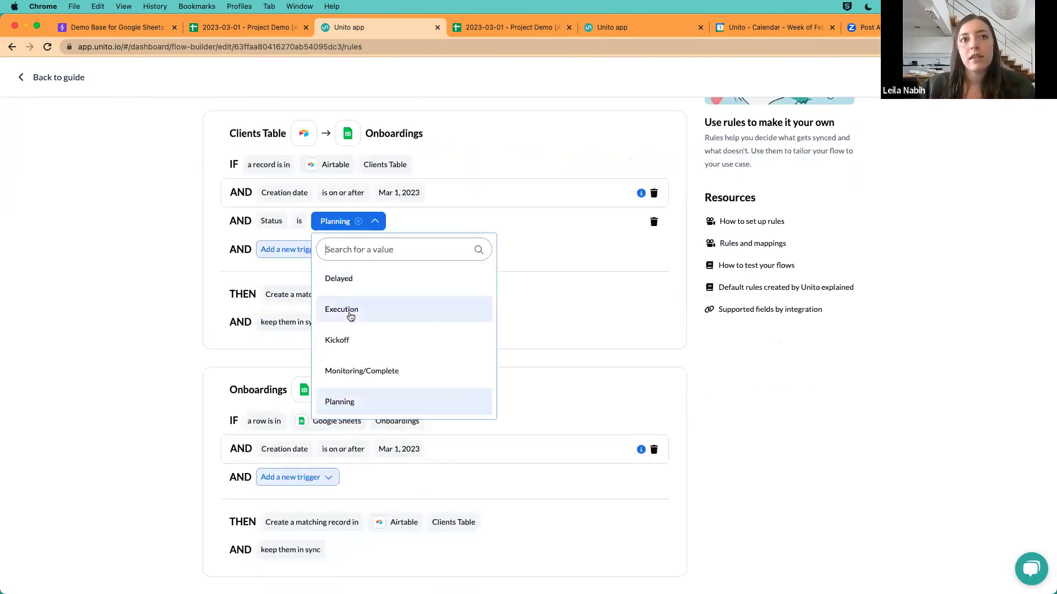
left_click(346, 376)
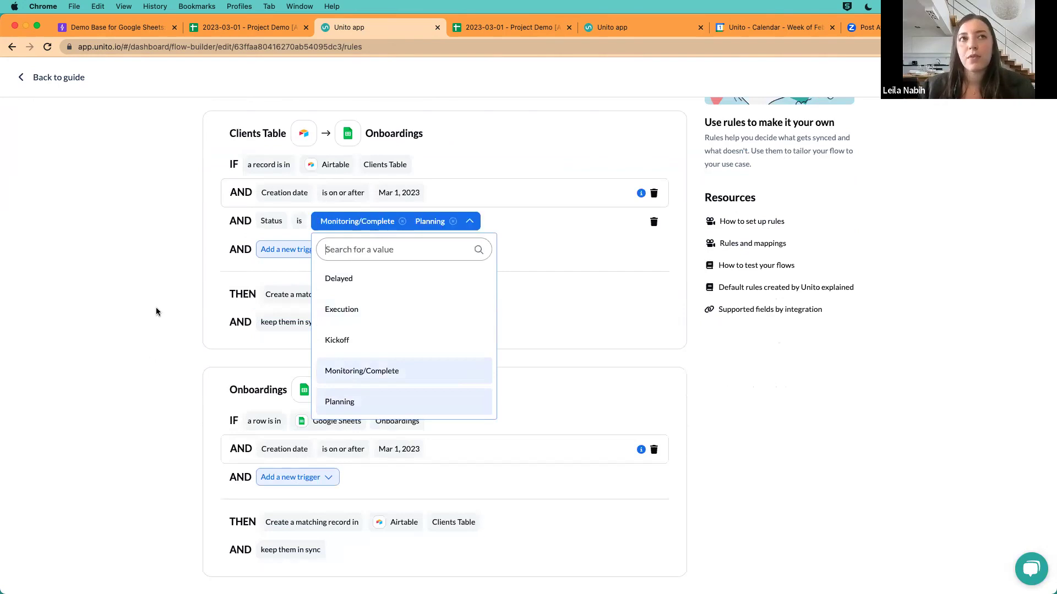
left_click(157, 308)
Step: Review the three sync rules and save them
scroll(407, 252, "up", 1)
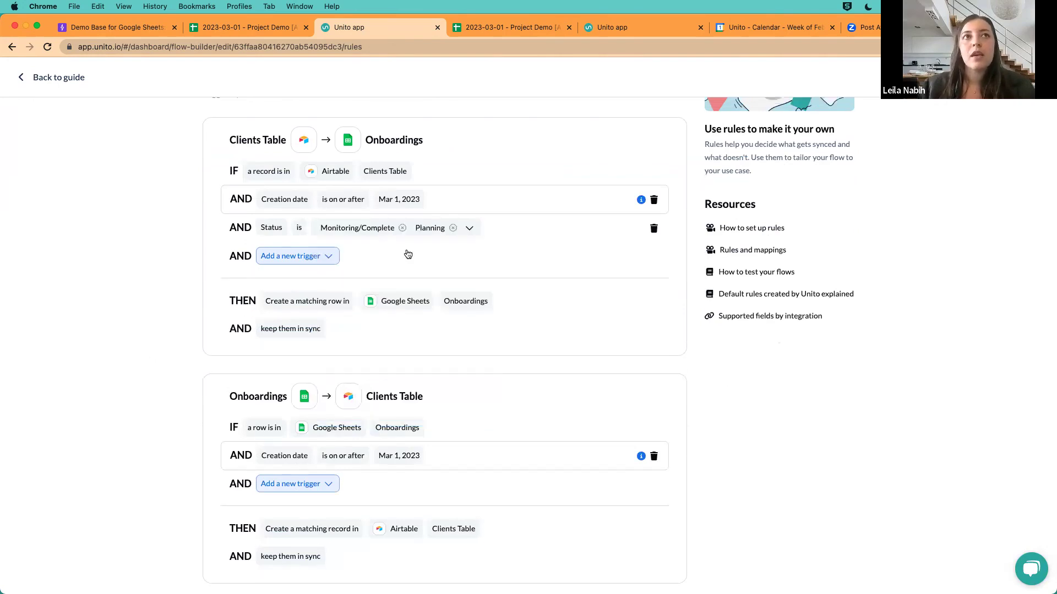
scroll(235, 206, "up", 2)
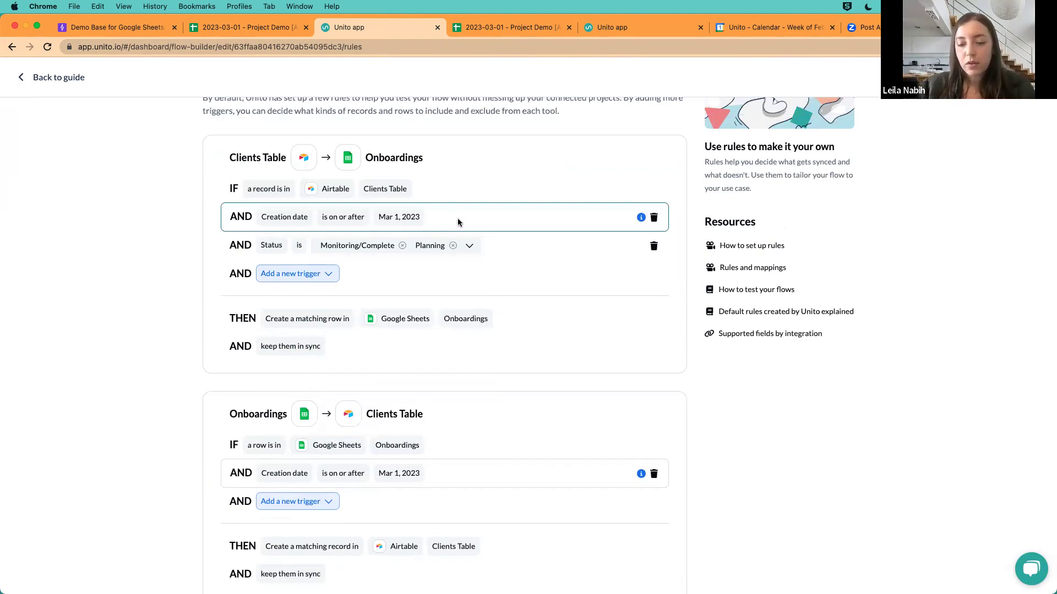
mouse_move(640, 221)
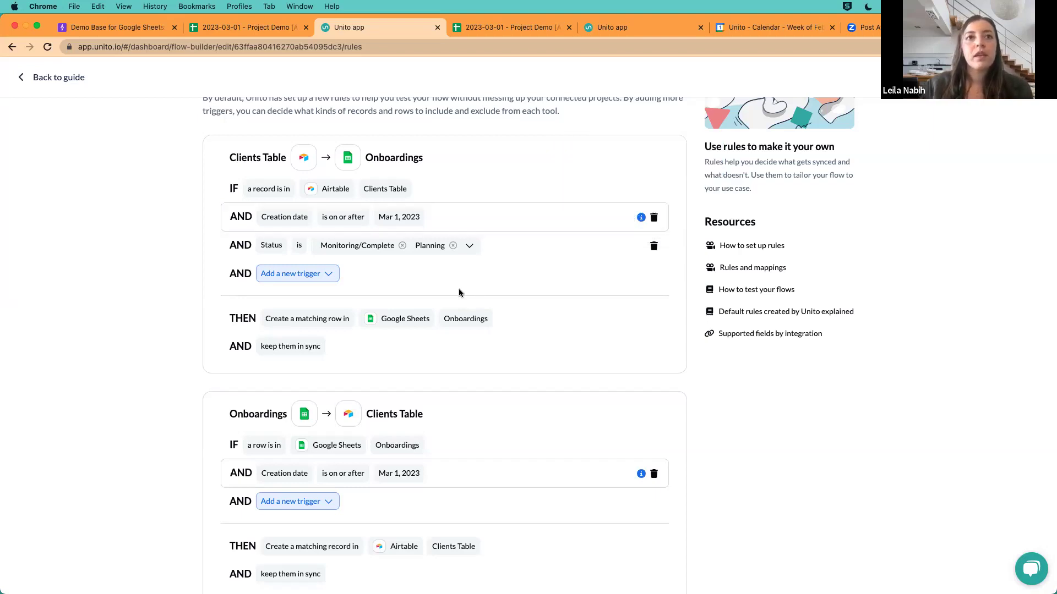
scroll(460, 292, "down", 3)
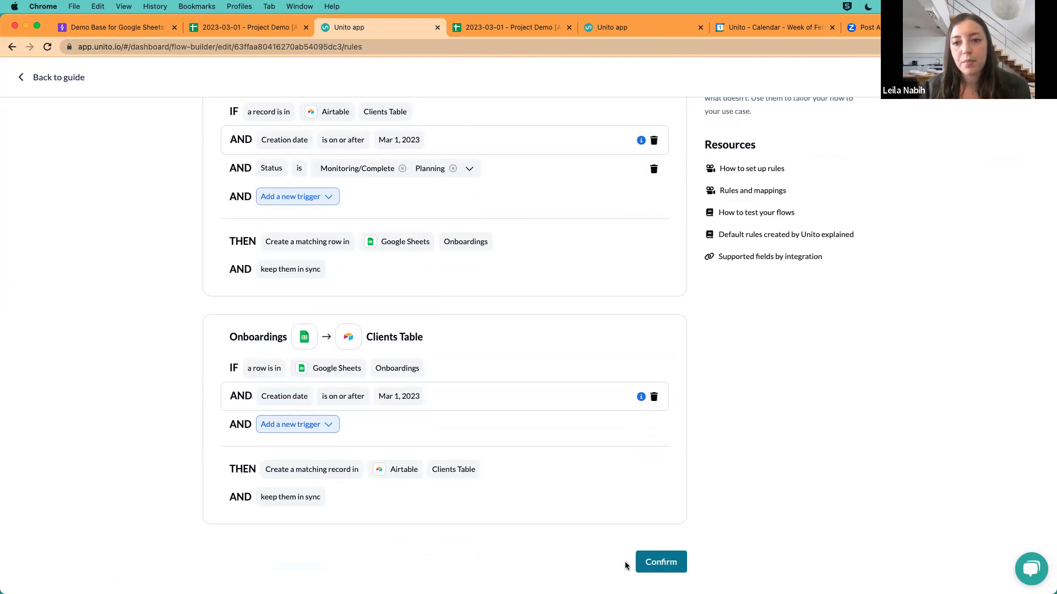
left_click(655, 562)
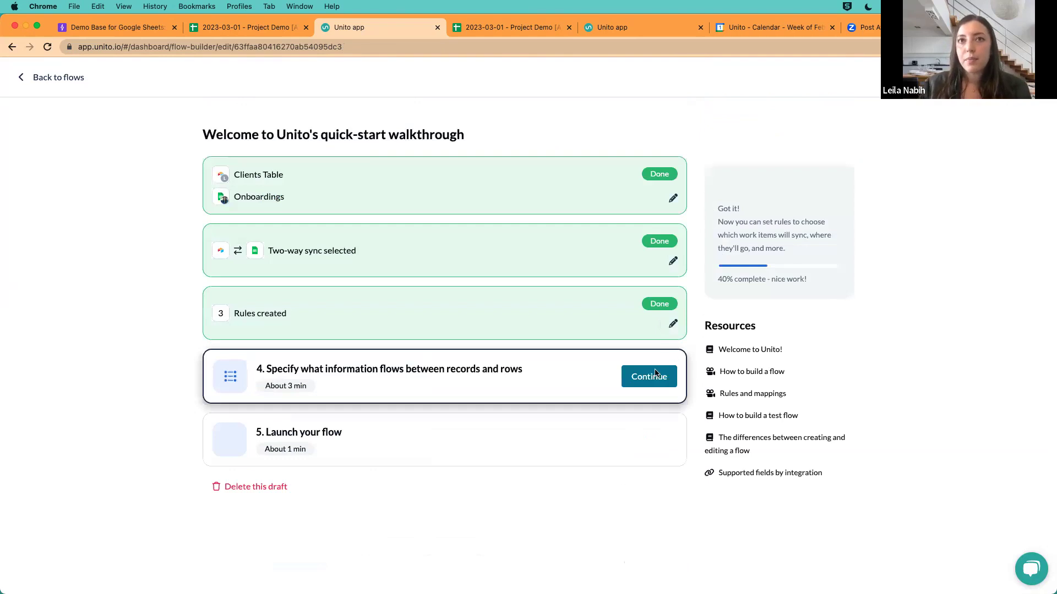
Step: Auto-map matching fields, then map Airtable Kickoff date to the sheet's Kick-off date
left_click(648, 379)
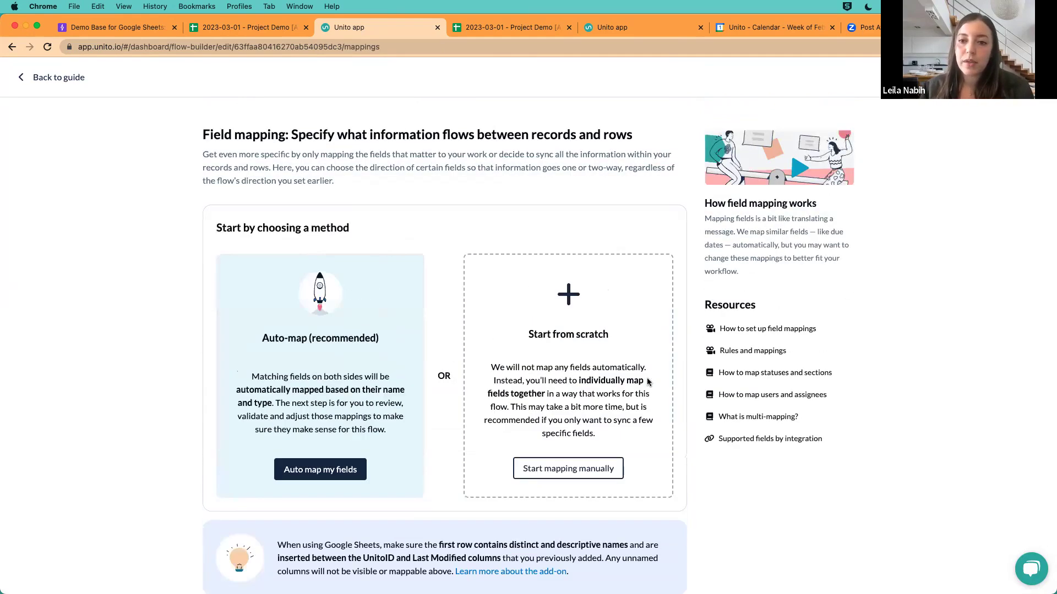
left_click(328, 470)
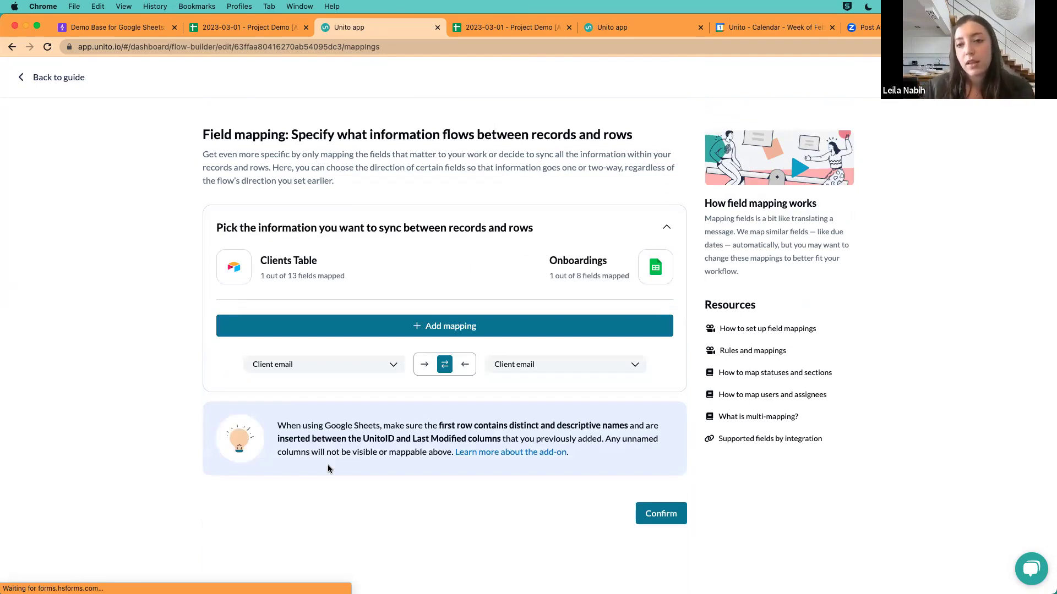
left_click(341, 327)
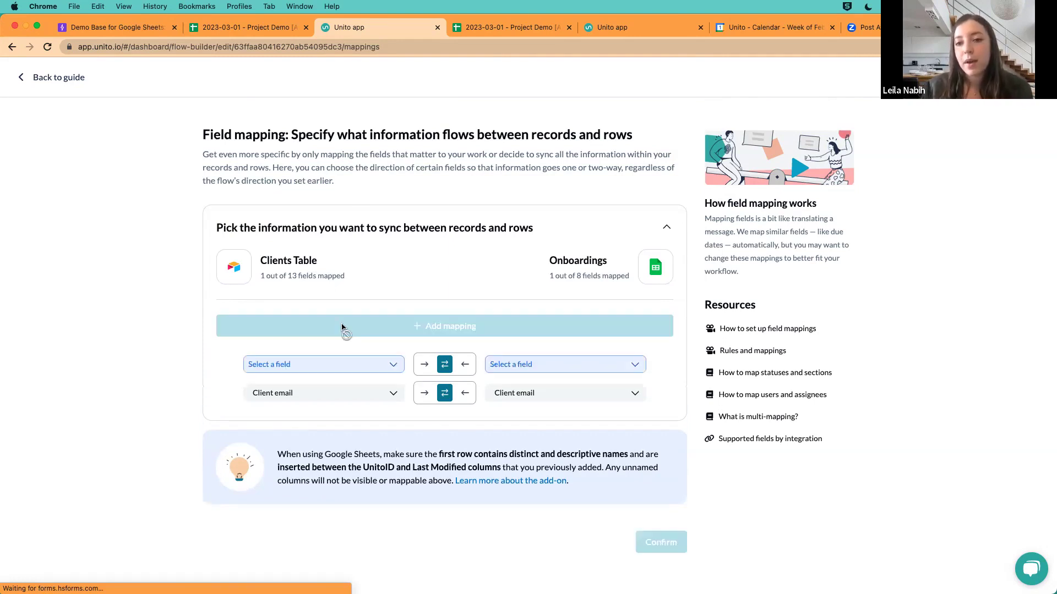
left_click(389, 365)
scroll(358, 462, "down", 2)
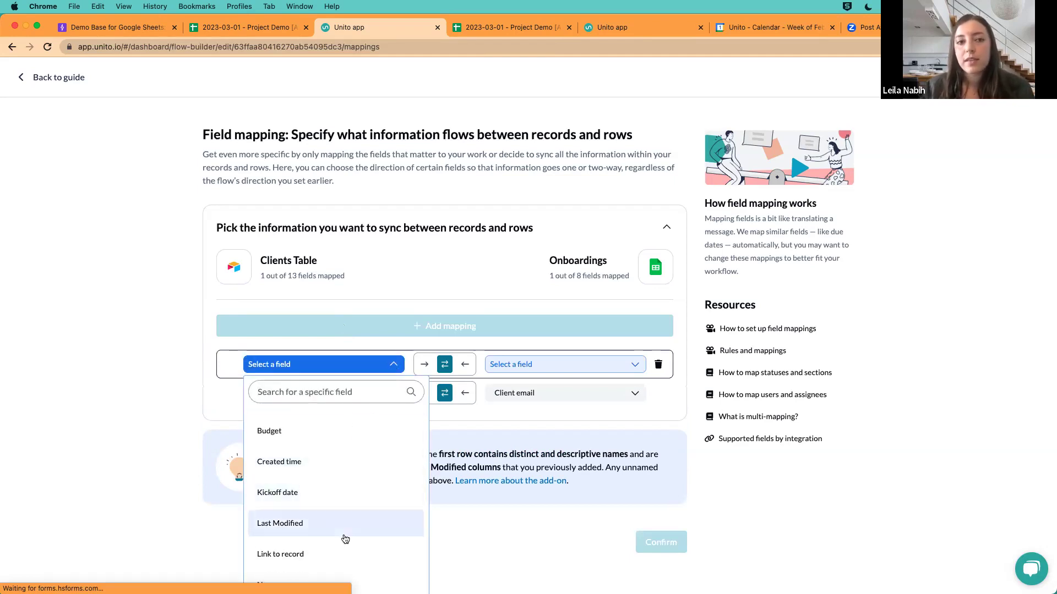
scroll(345, 528, "down", 3)
scroll(347, 495, "up", 3)
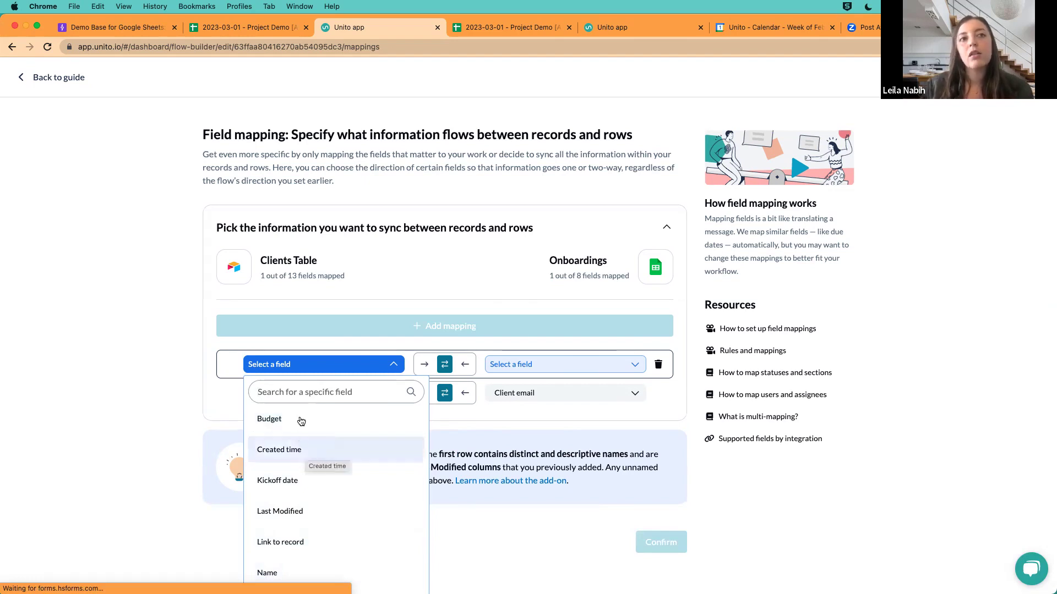
left_click(288, 487)
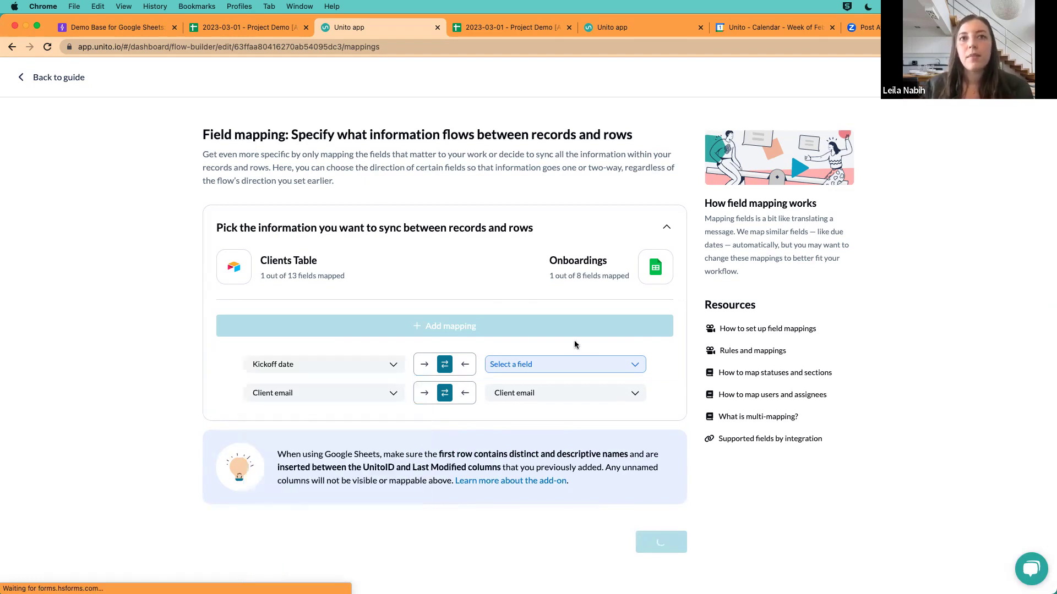
left_click(557, 365)
left_click(568, 366)
left_click(569, 367)
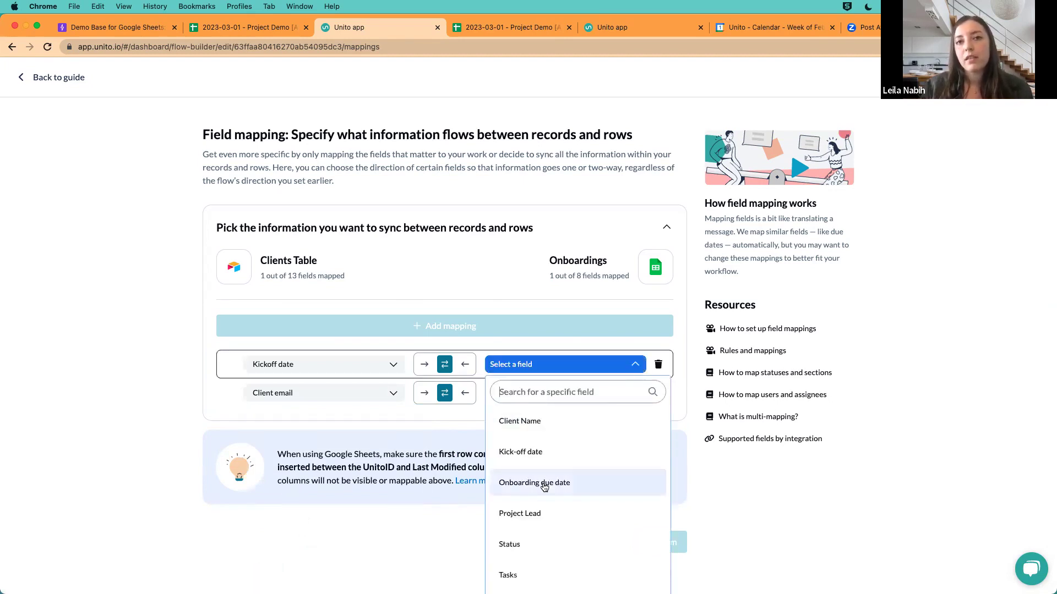
scroll(522, 549, "down", 2)
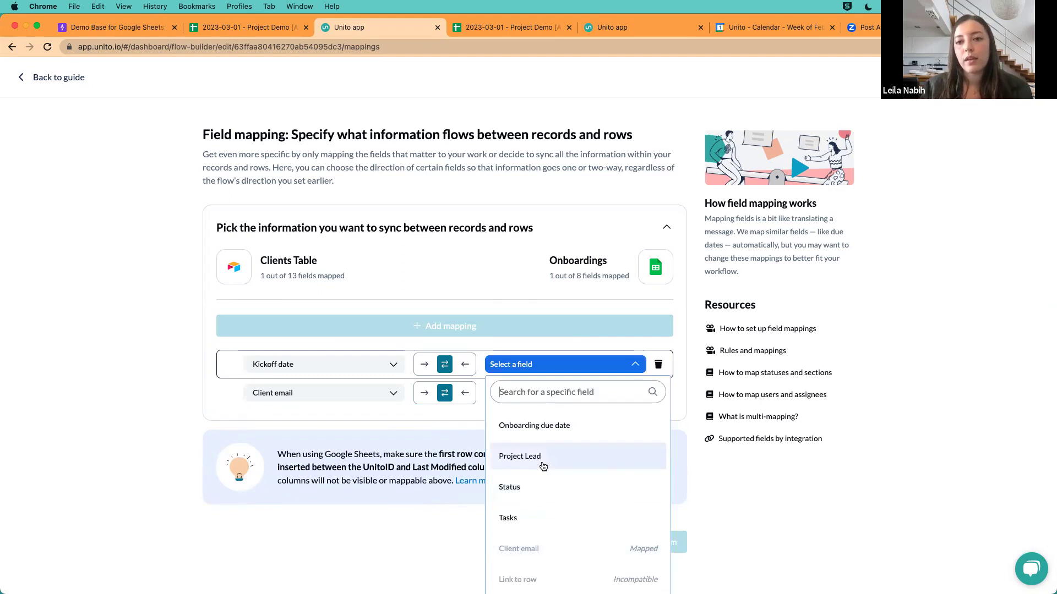
scroll(542, 465, "up", 2)
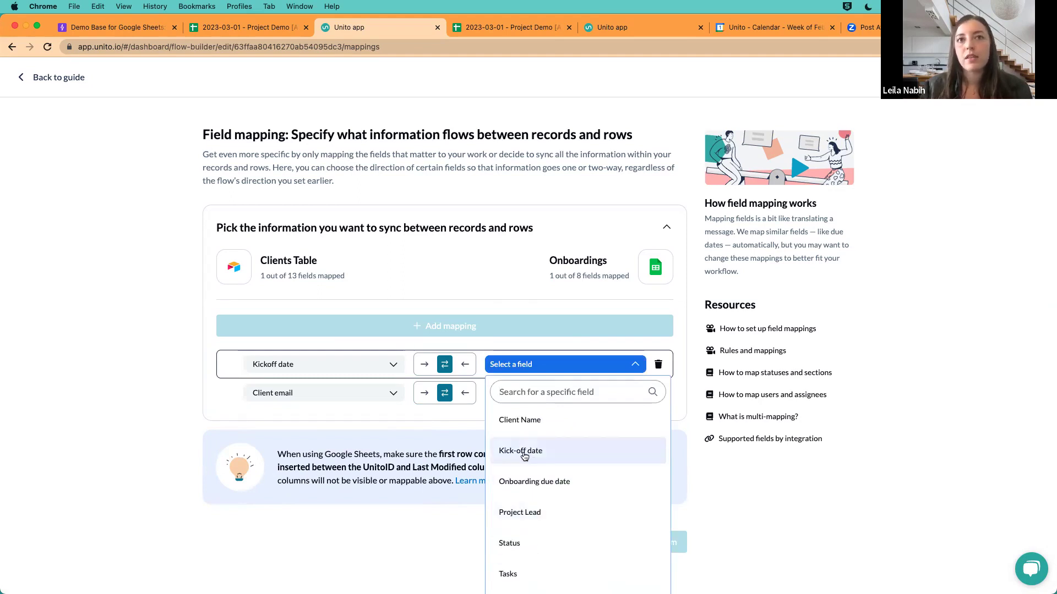
left_click(524, 455)
Step: Add a mapping pairing Airtable Name with the sheet's Client Name column
left_click(465, 329)
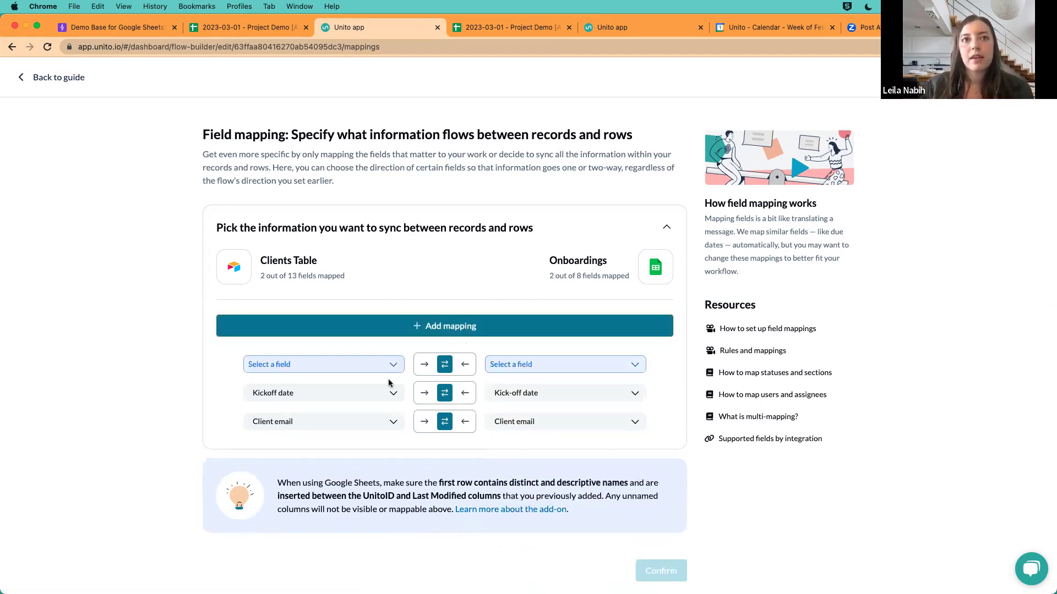
left_click(389, 365)
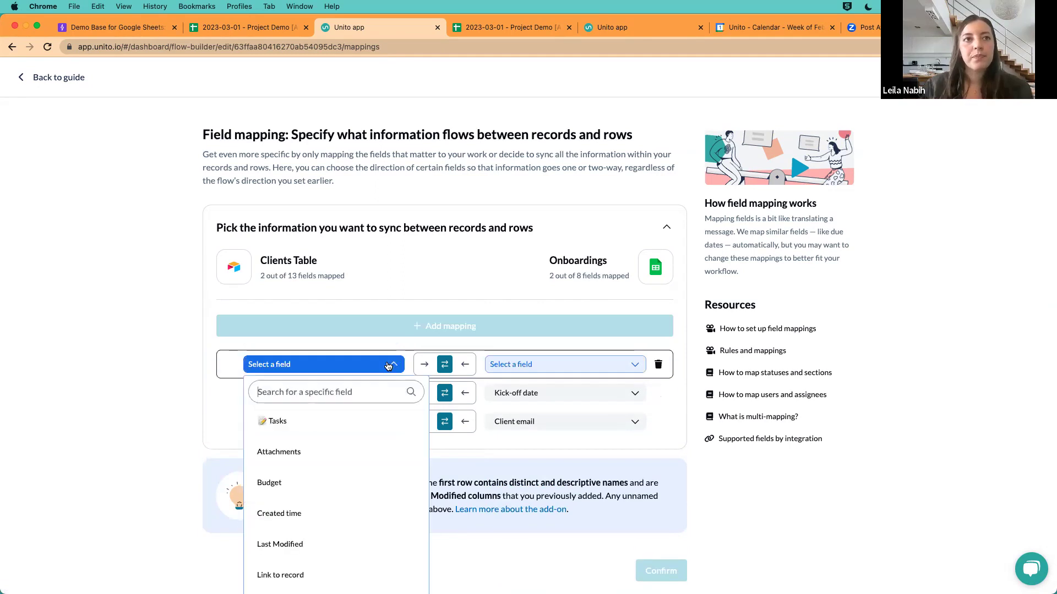
left_click(321, 488)
left_click(391, 367)
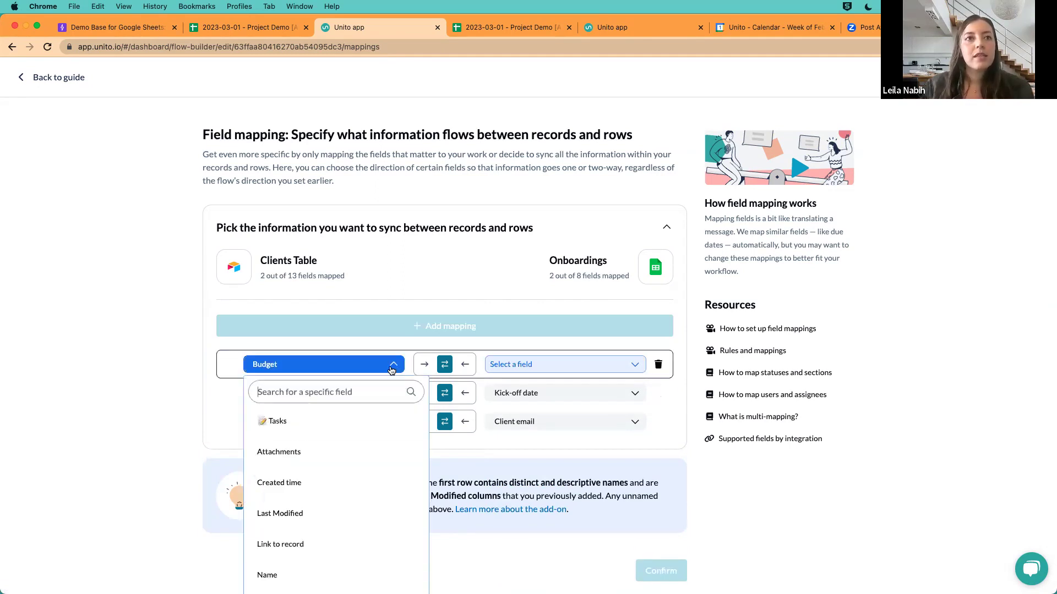
left_click(274, 576)
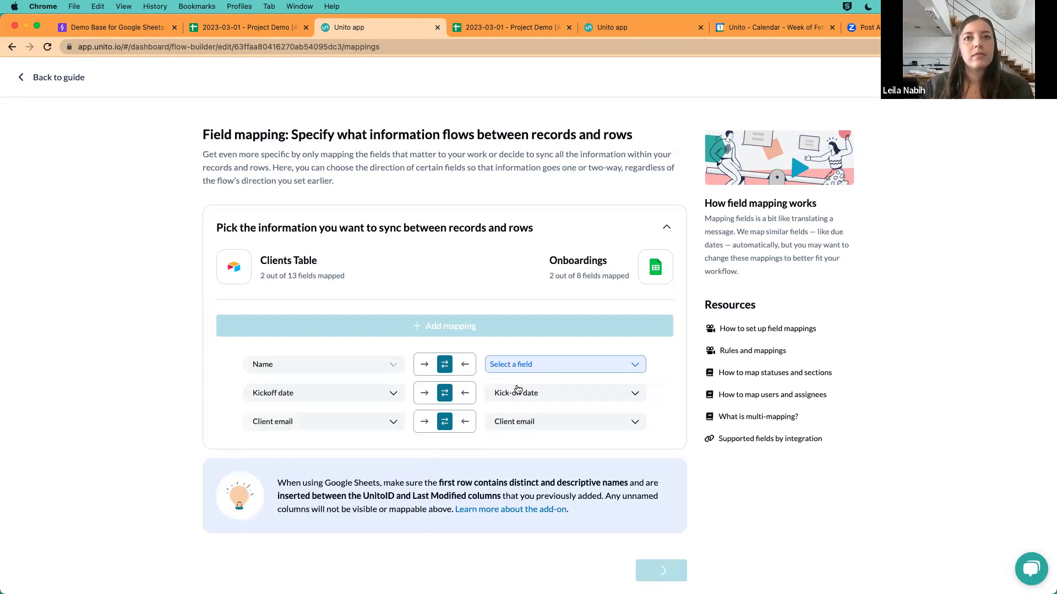
left_click(624, 365)
left_click(623, 366)
left_click(624, 366)
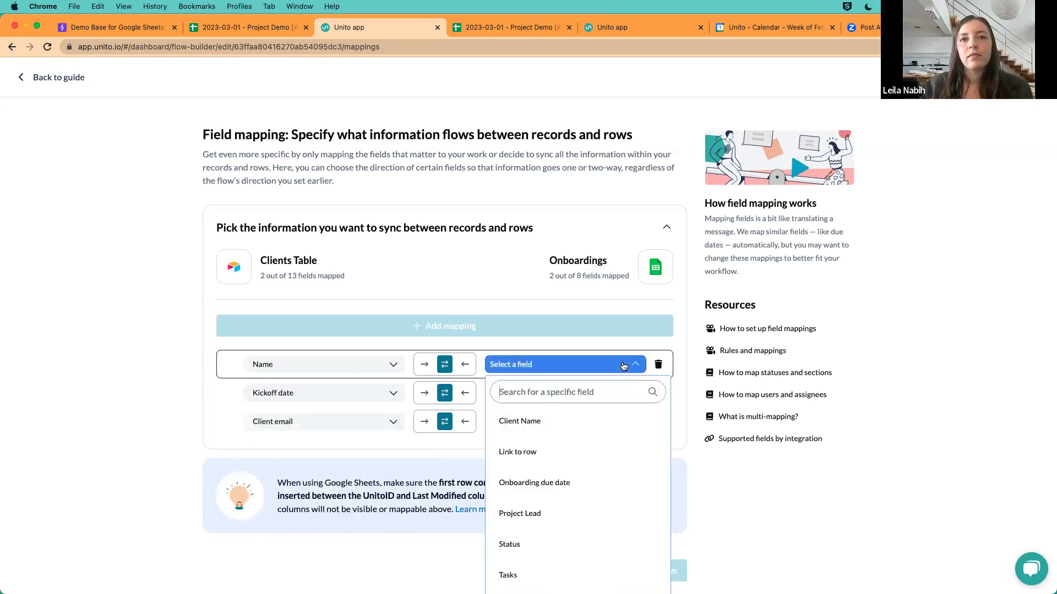
left_click(547, 422)
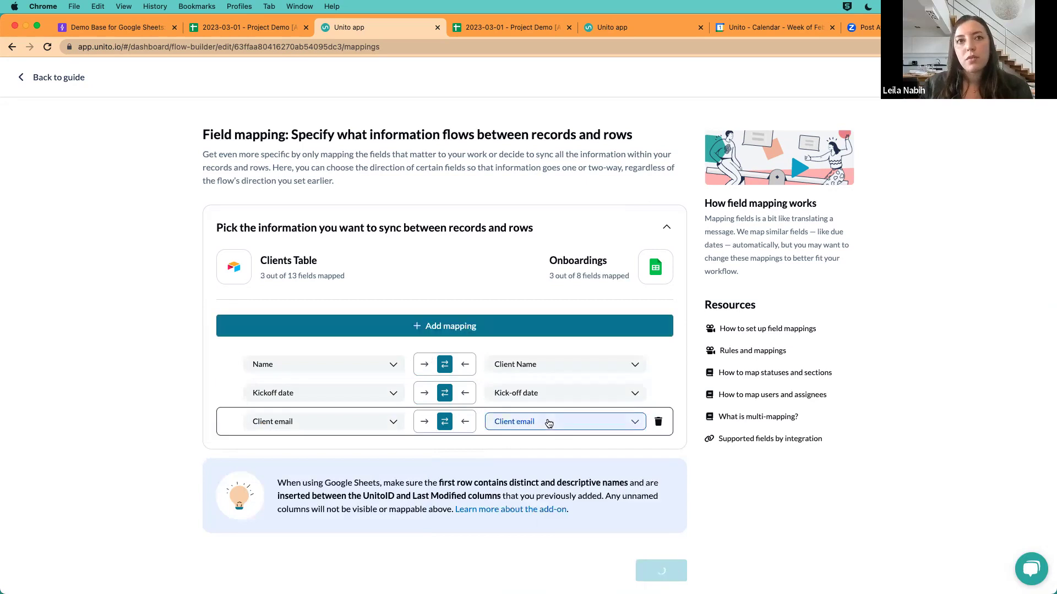
Step: Add a mapping pairing Airtable Status with the sheet's Status column
left_click(428, 325)
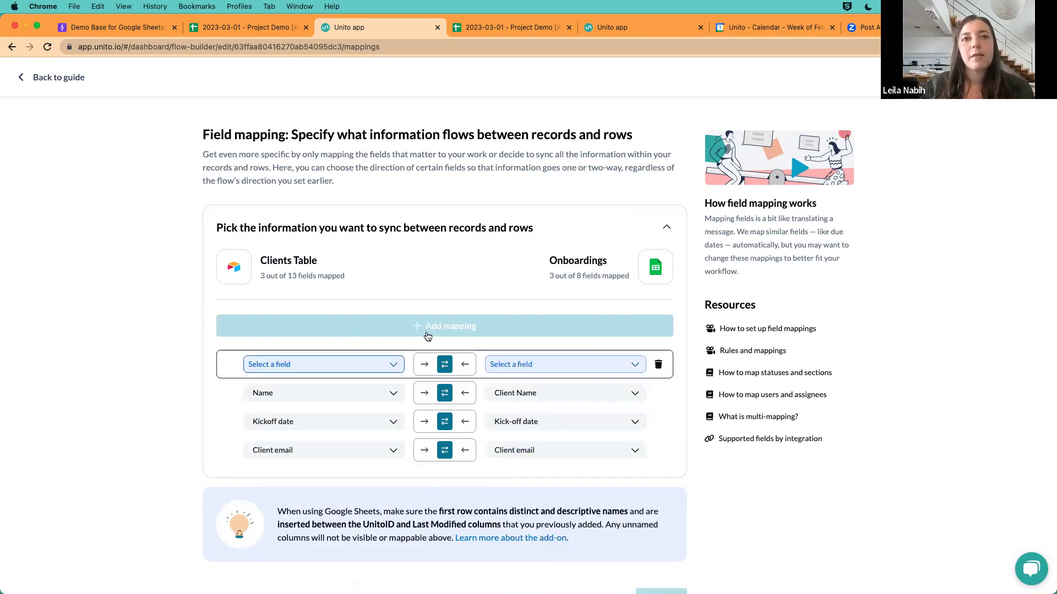
scroll(333, 515, "down", 2)
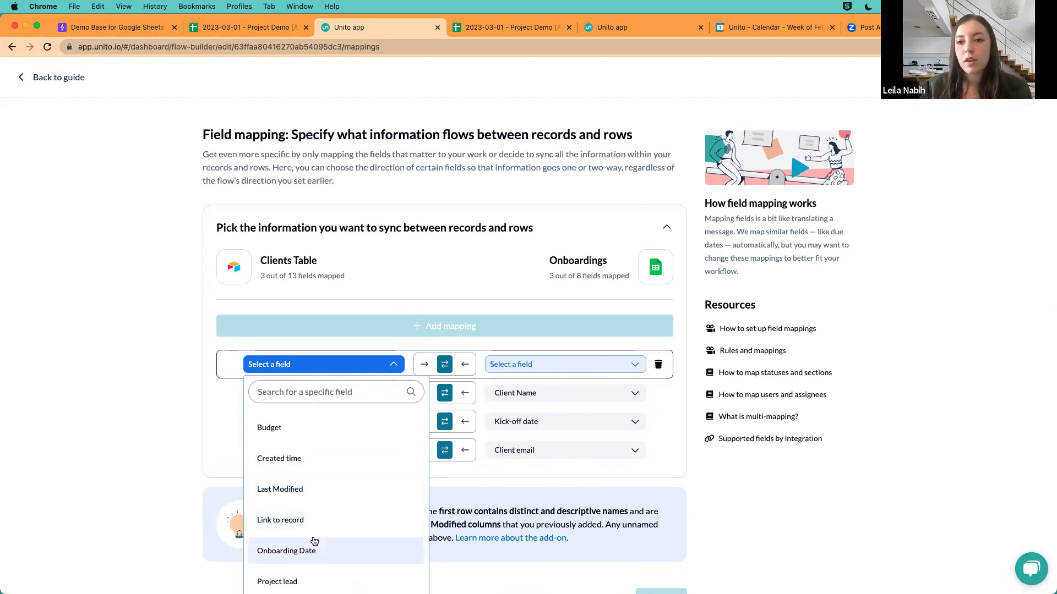
scroll(315, 541, "down", 2)
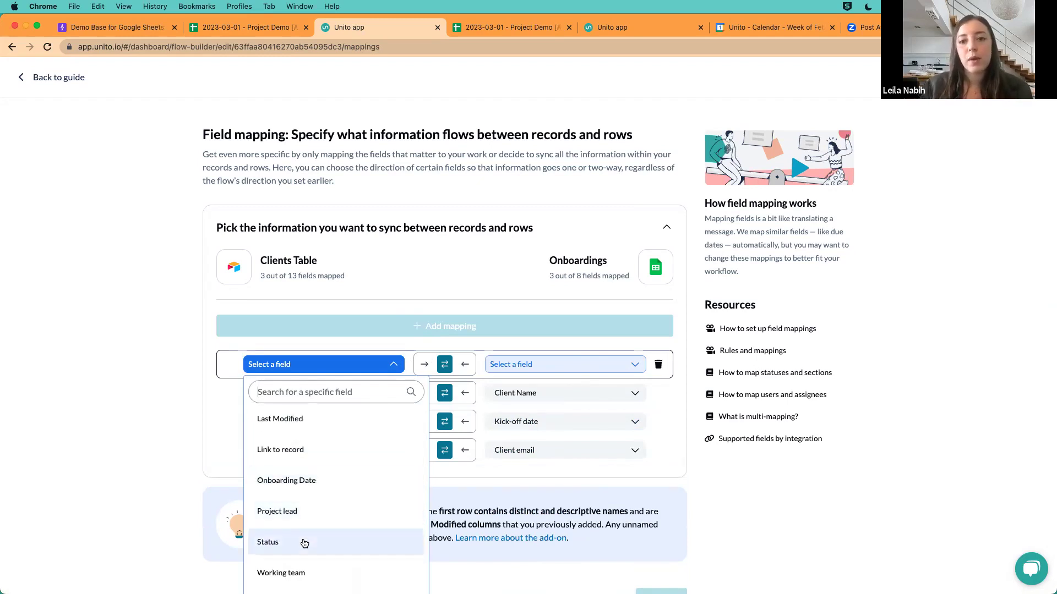
left_click(303, 542)
left_click(552, 366)
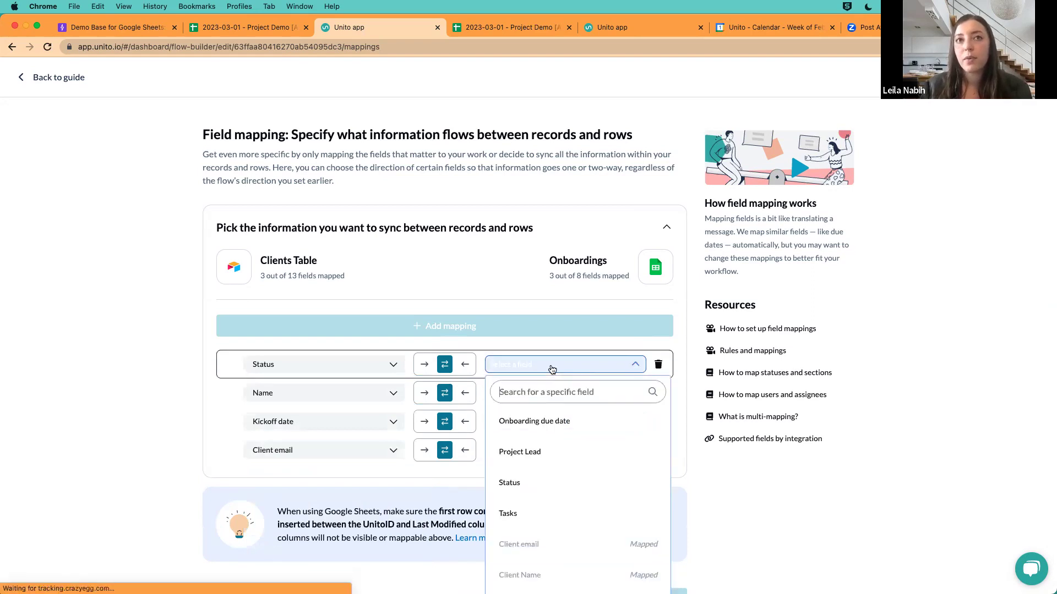
left_click(518, 485)
scroll(517, 487, "down", 1)
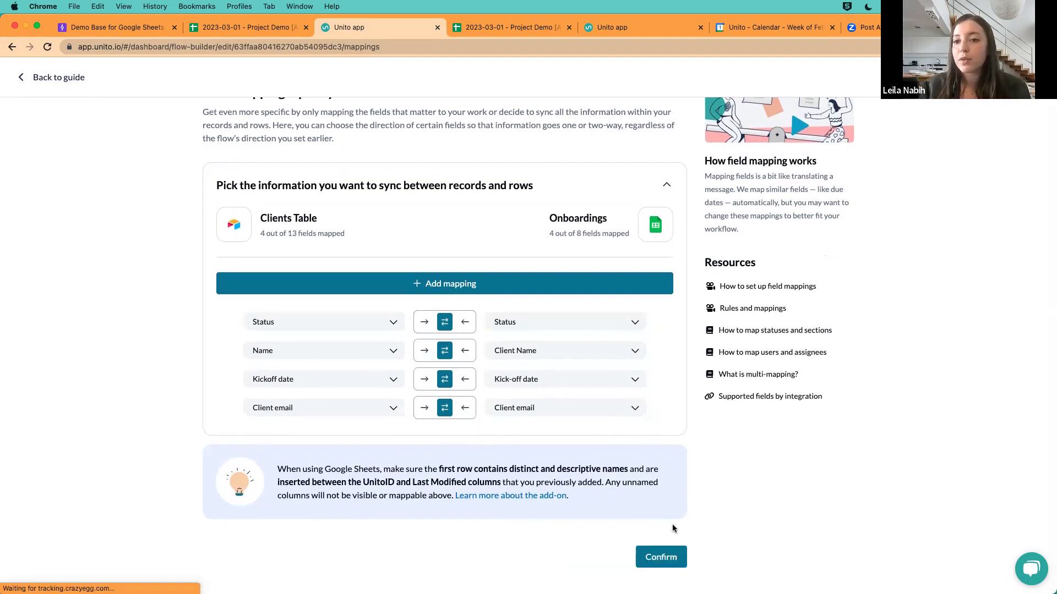
Step: Save the field mappings and open the launch dialog for 'Clients Table records ⇄ Onboardings rows'
left_click(657, 565)
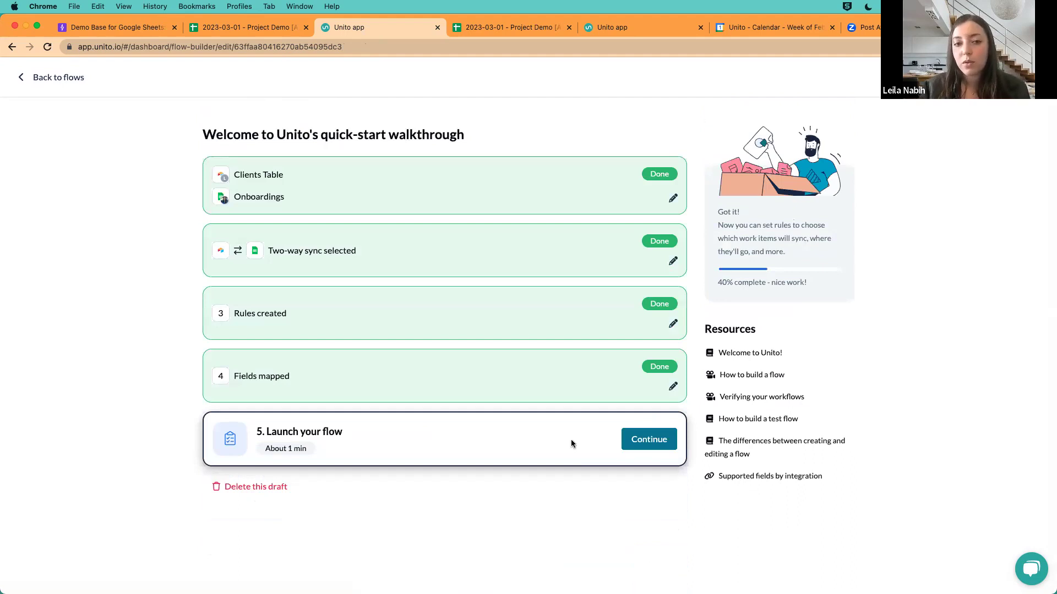
left_click(646, 440)
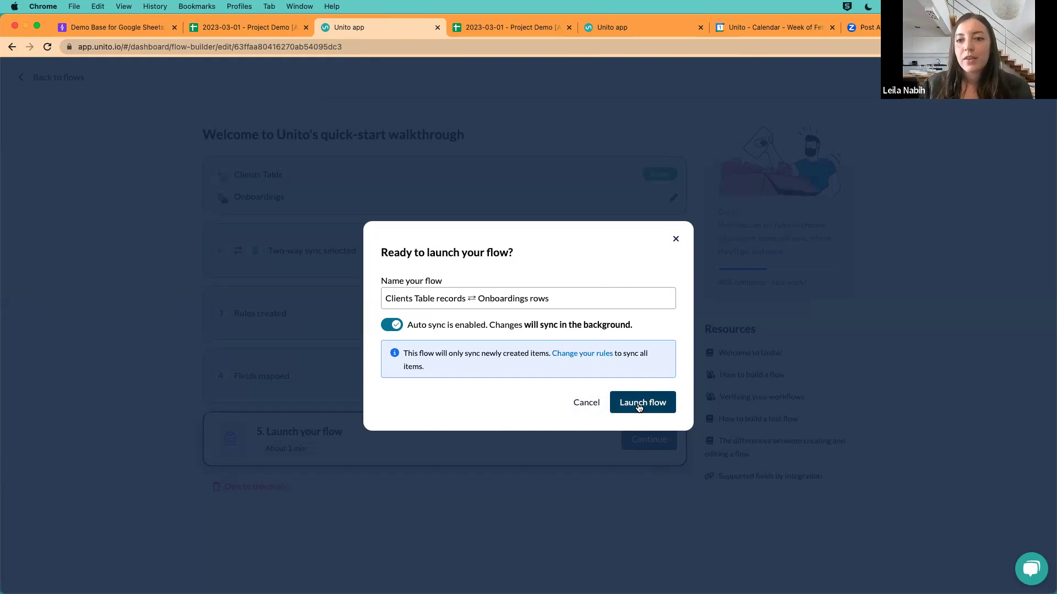
Step: Launch the flow with auto sync on, then switch to the 'Demo Base for Google Sheets' Airtable tab
left_click(638, 408)
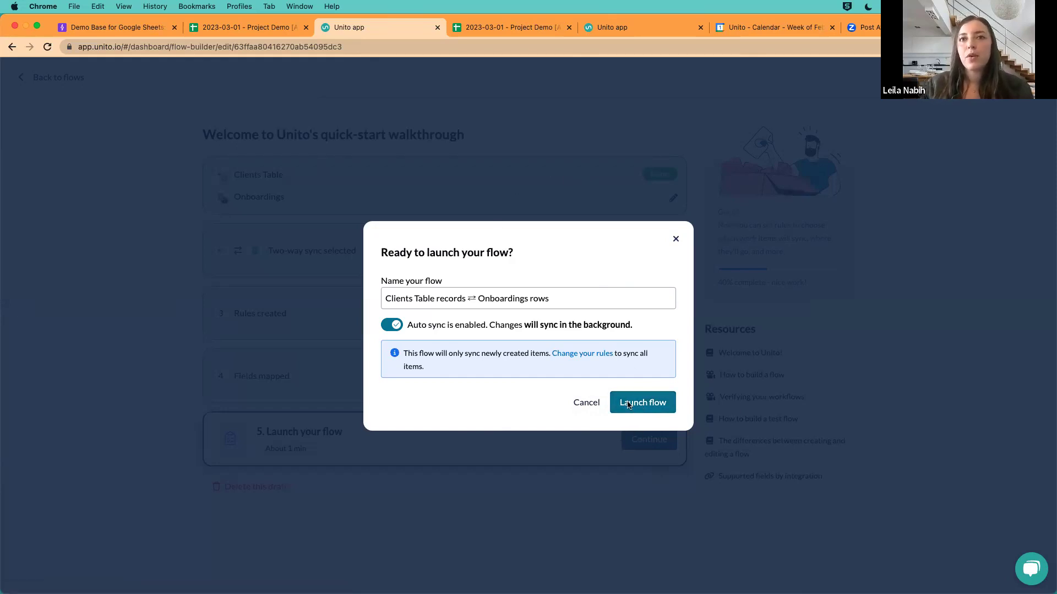
left_click(639, 405)
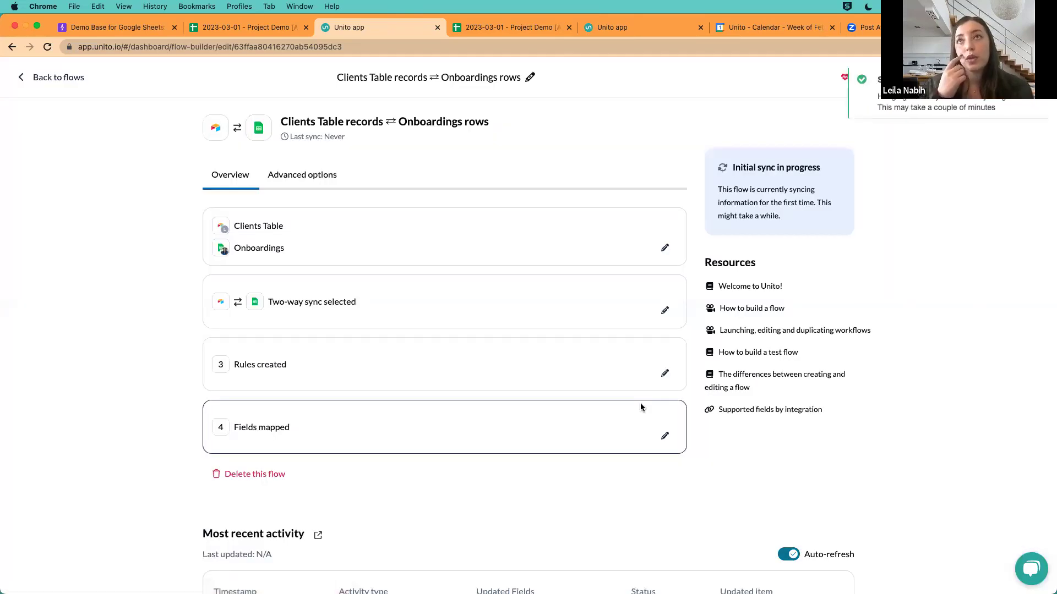
left_click(109, 29)
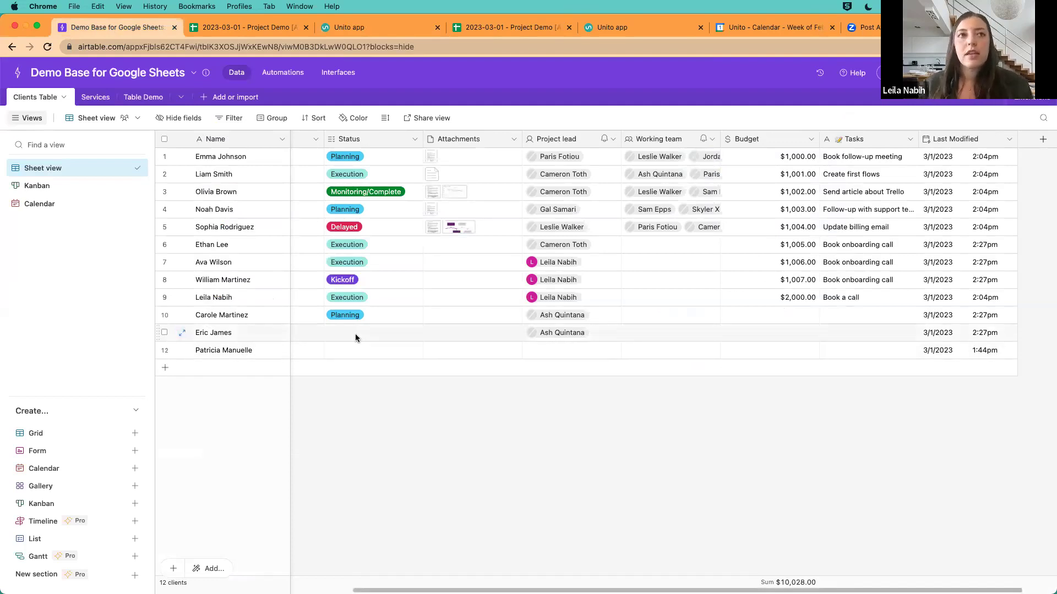
Step: Add a new client record with the client's full name and Status set to Planning
left_click(218, 371)
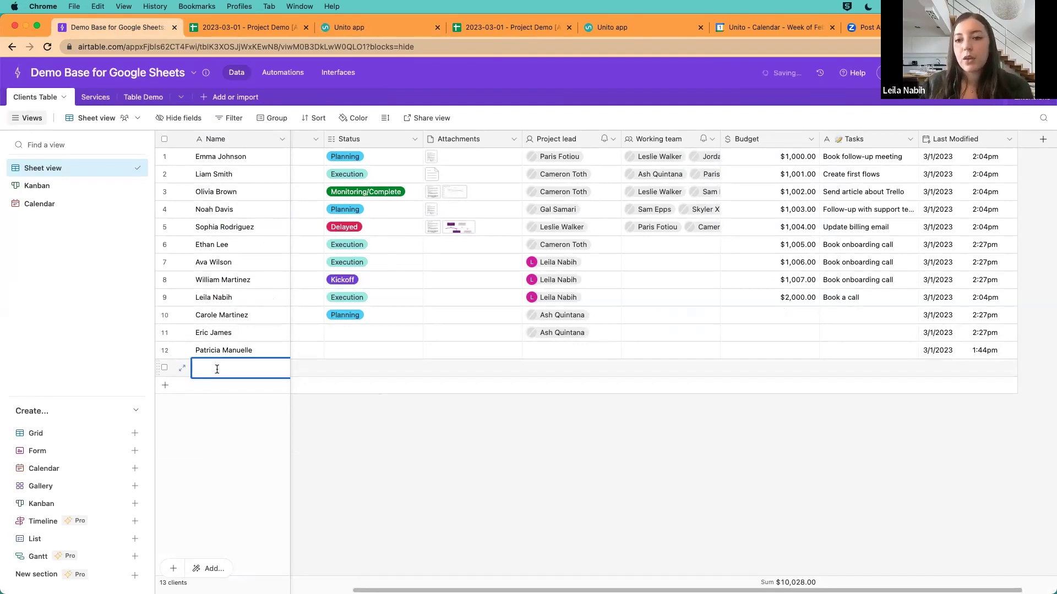
type("Se")
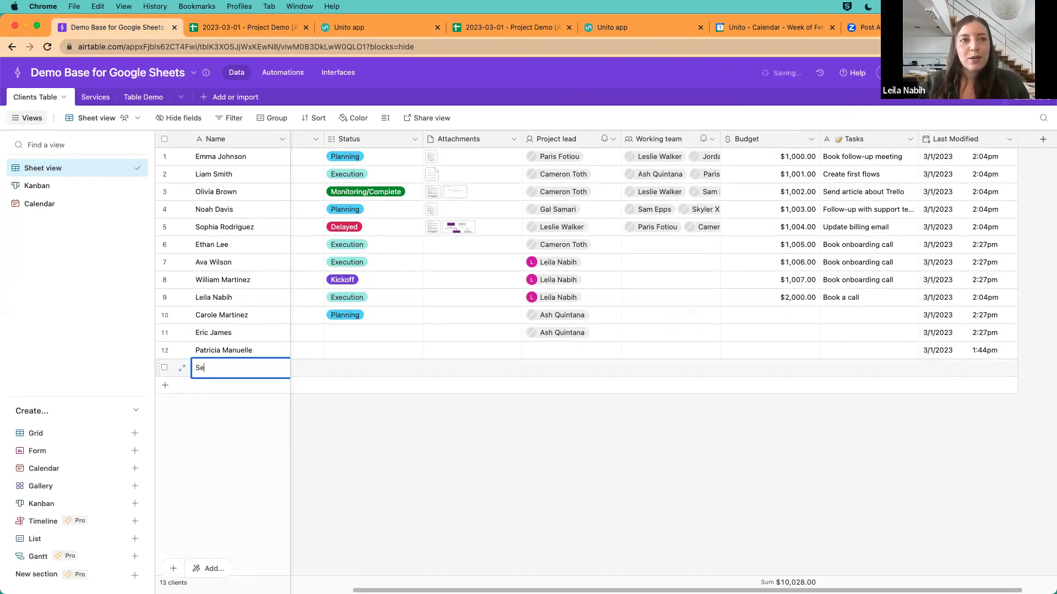
type("rah Ladhnai")
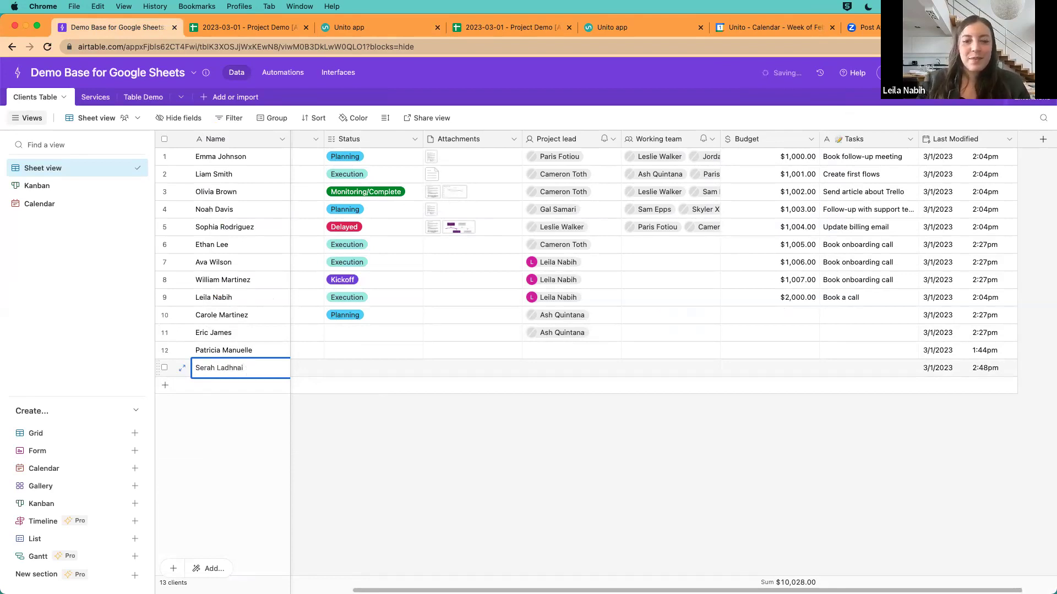
key("BackSpace")
key("BackSpace")
key("BackSpace")
type("ani")
left_click(351, 373)
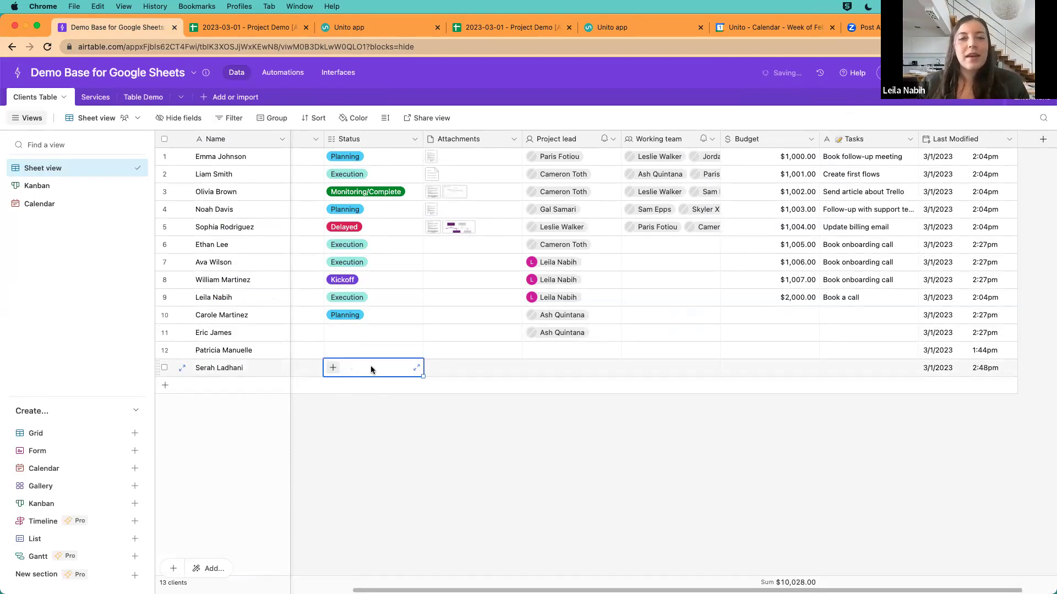
left_click(333, 367)
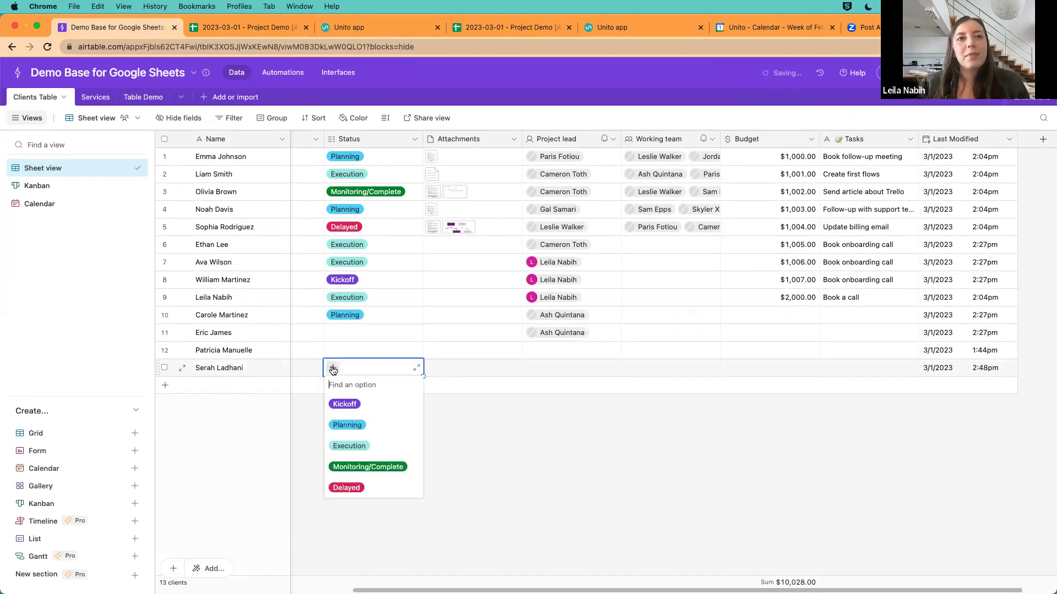
left_click(344, 425)
Step: Set the new record's kickoff date to March 15 and onboarding date to March 31
scroll(460, 360, "left", 8)
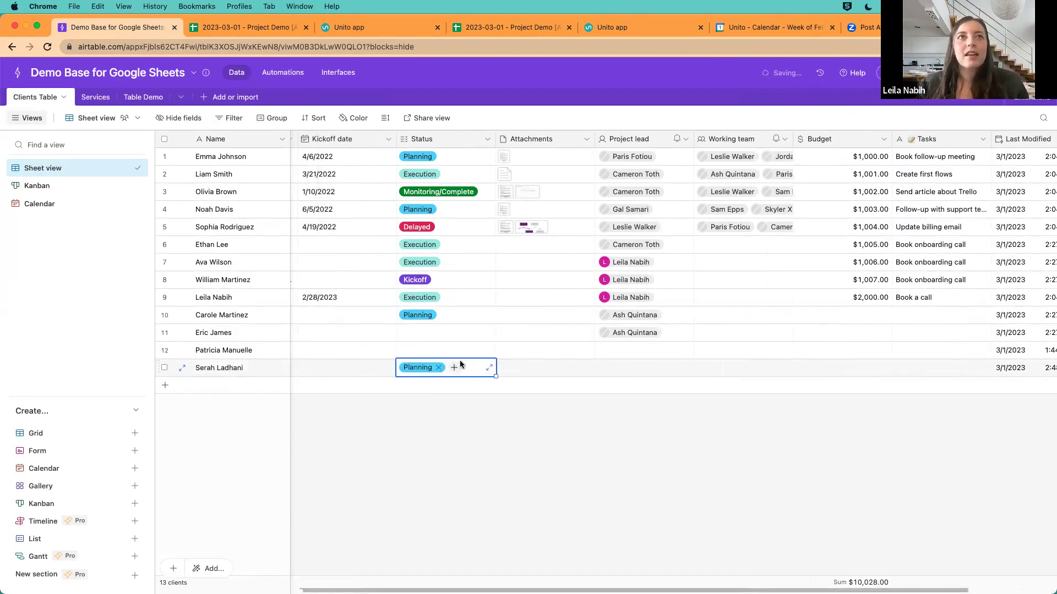
left_click(490, 363)
left_click(497, 365)
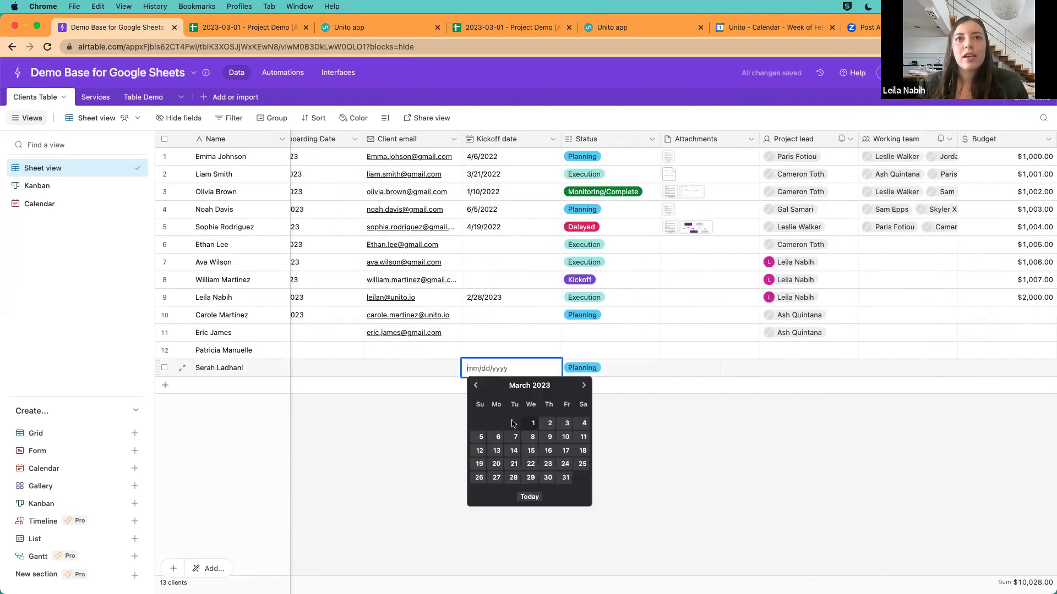
left_click(532, 451)
scroll(419, 378, "left", 2)
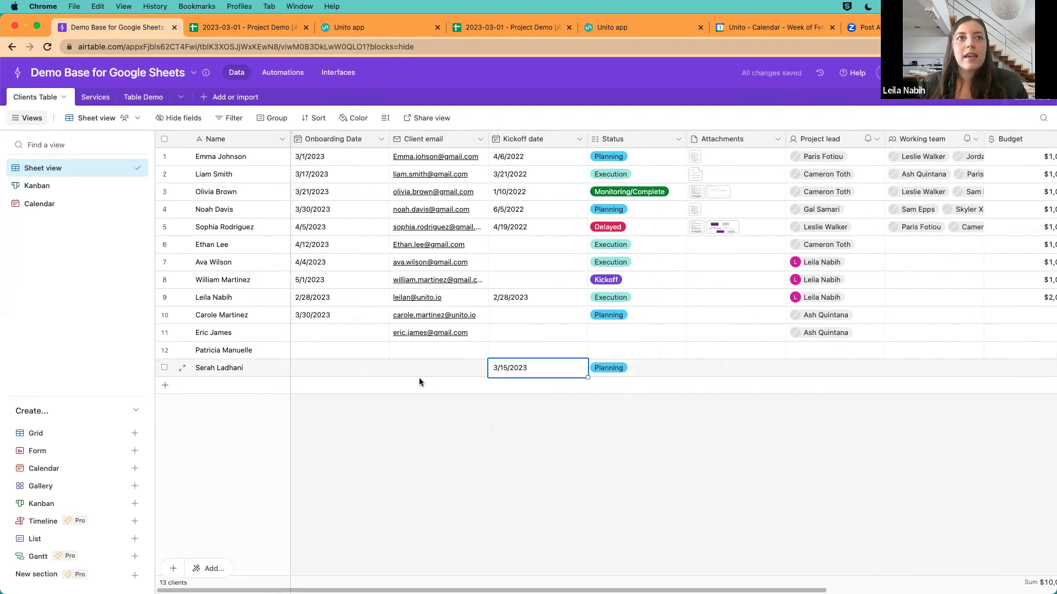
double_click(342, 368)
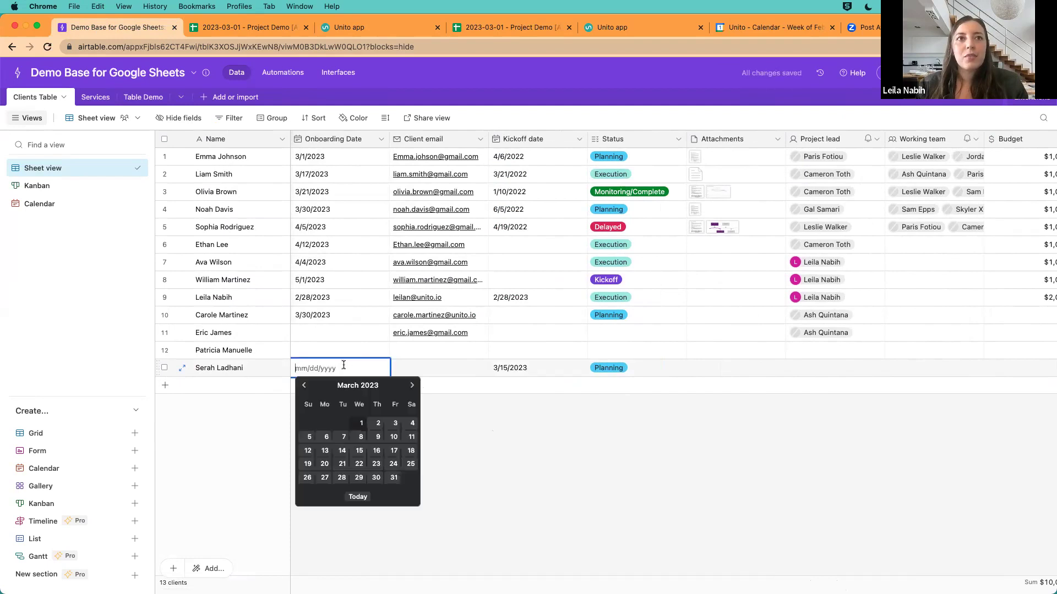
left_click(392, 477)
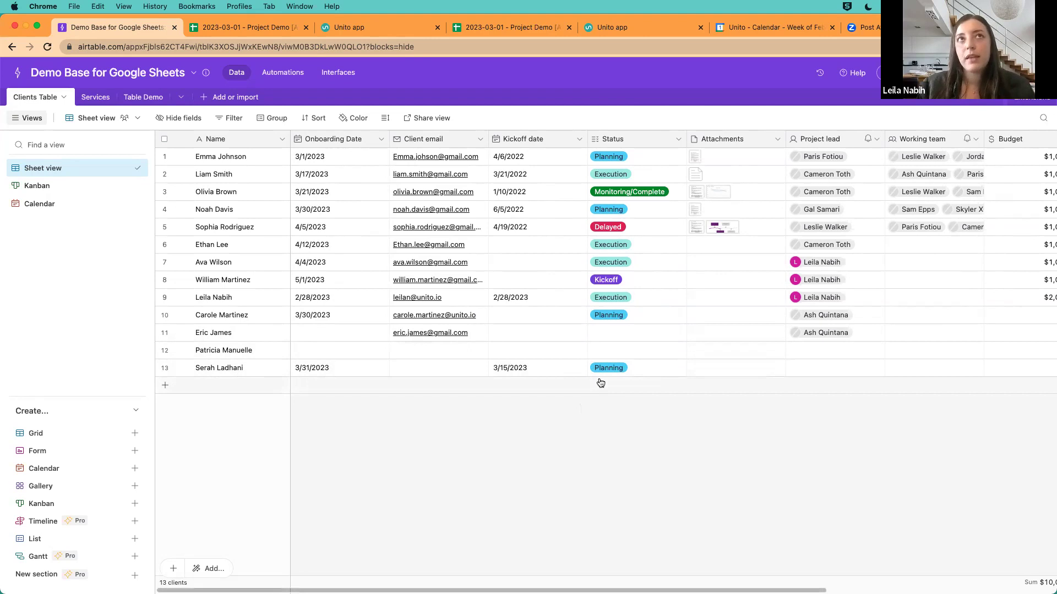
Step: Verify the Create/Success entry in Unito's Most recent activity, then open the Onboardings sheet
left_click(341, 26)
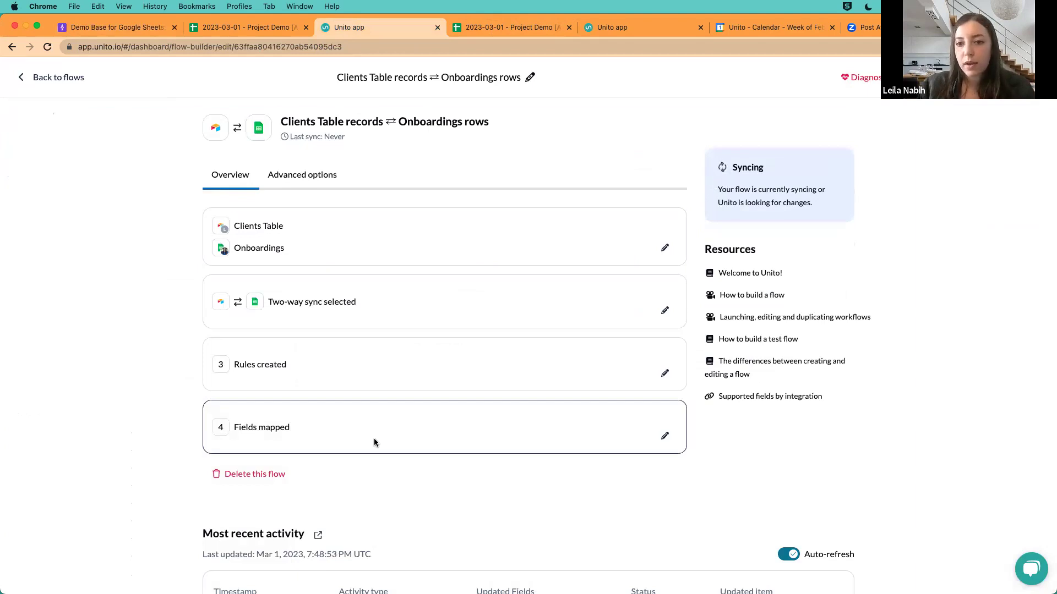
scroll(387, 468, "down", 3)
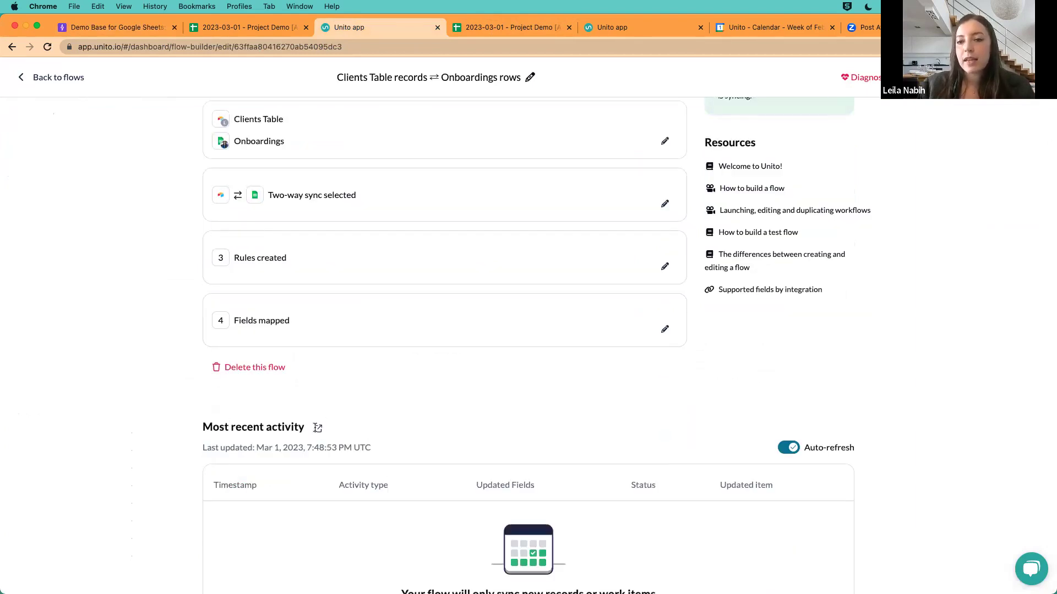
scroll(528, 427, "up", 3)
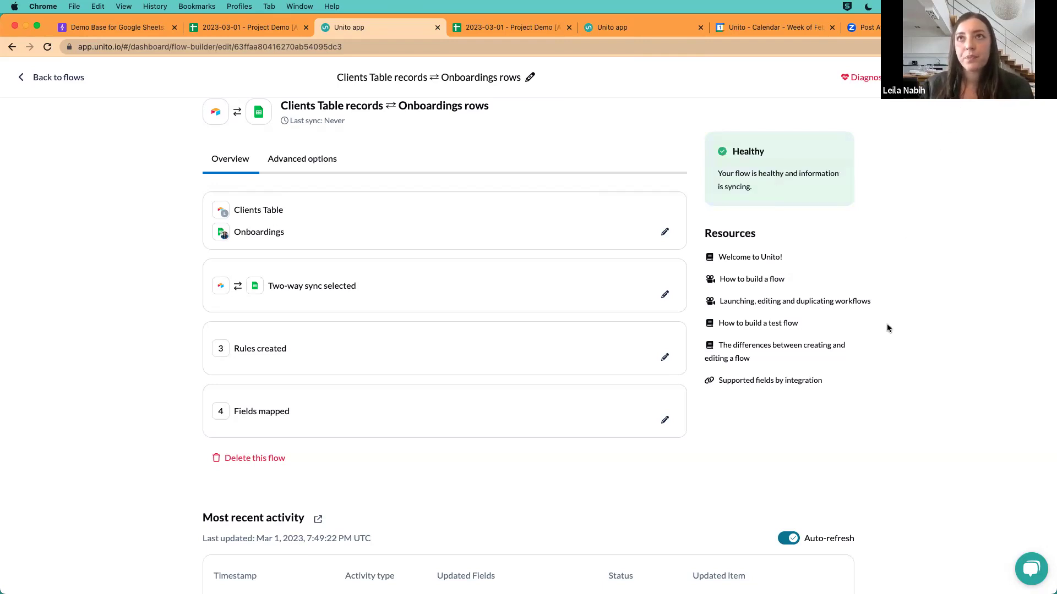
scroll(887, 328, "down", 3)
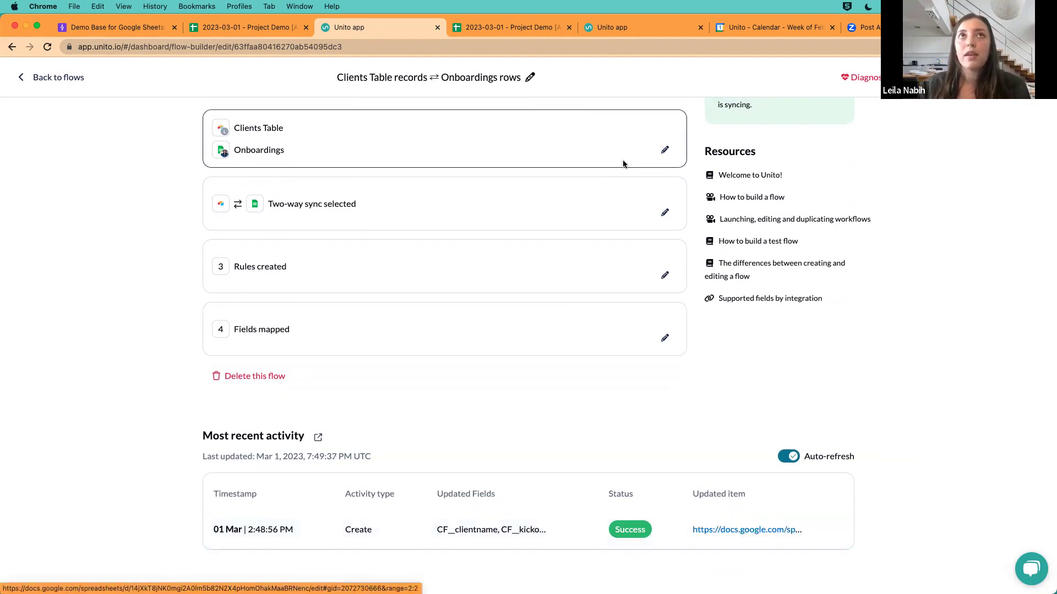
left_click(266, 28)
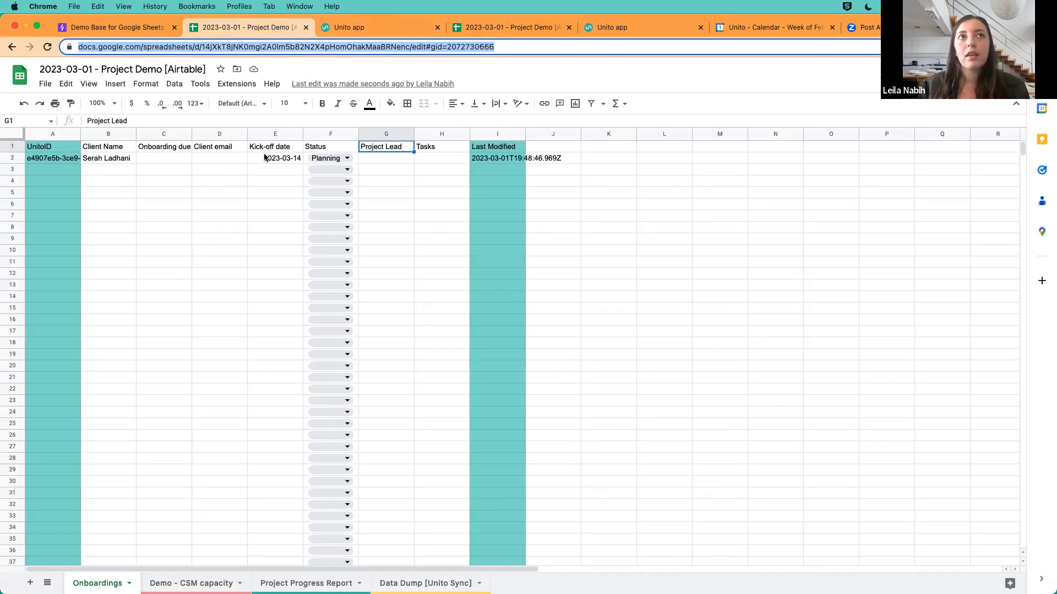
Step: Set the synced client's Status in cell F2 to Execution and return to Unito
left_click(347, 159)
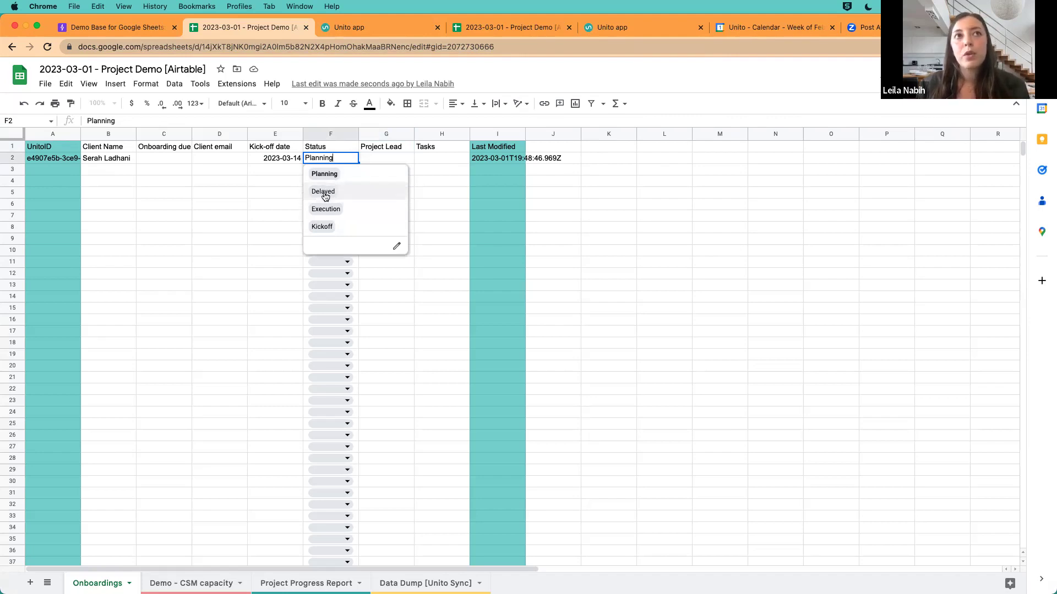
left_click(322, 211)
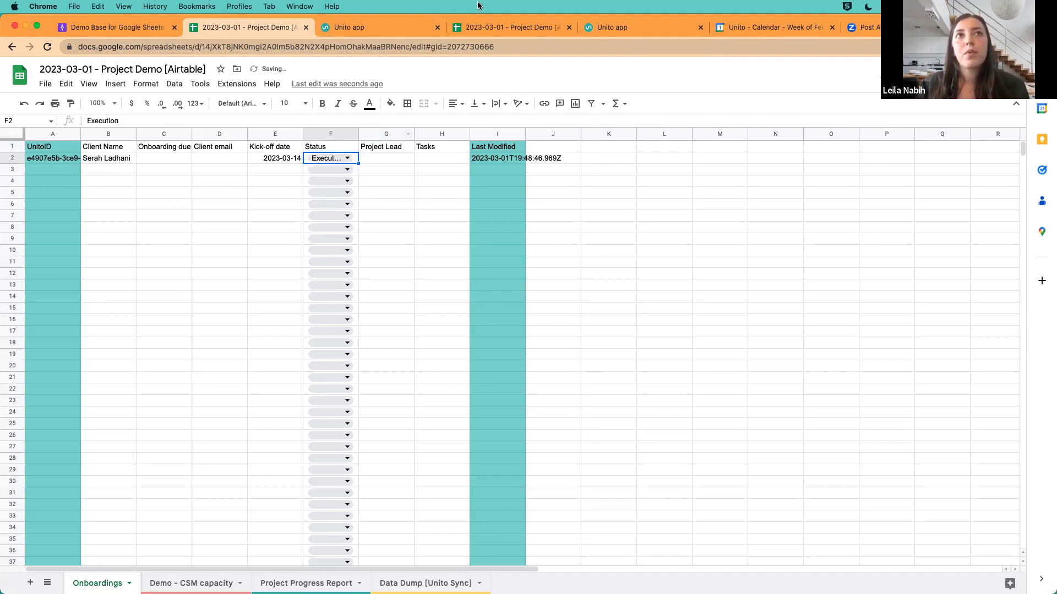
left_click(347, 27)
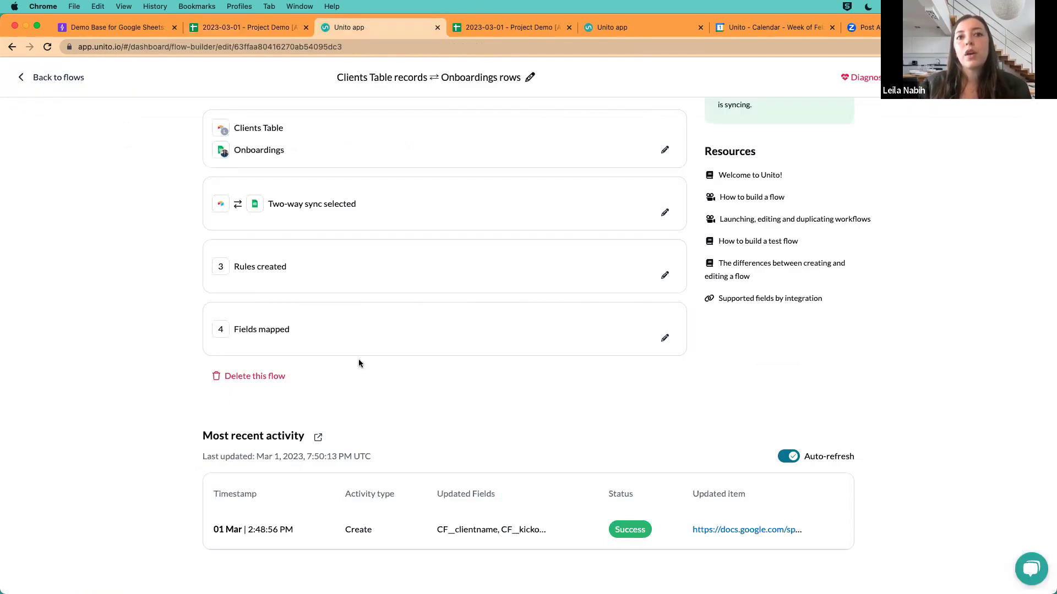